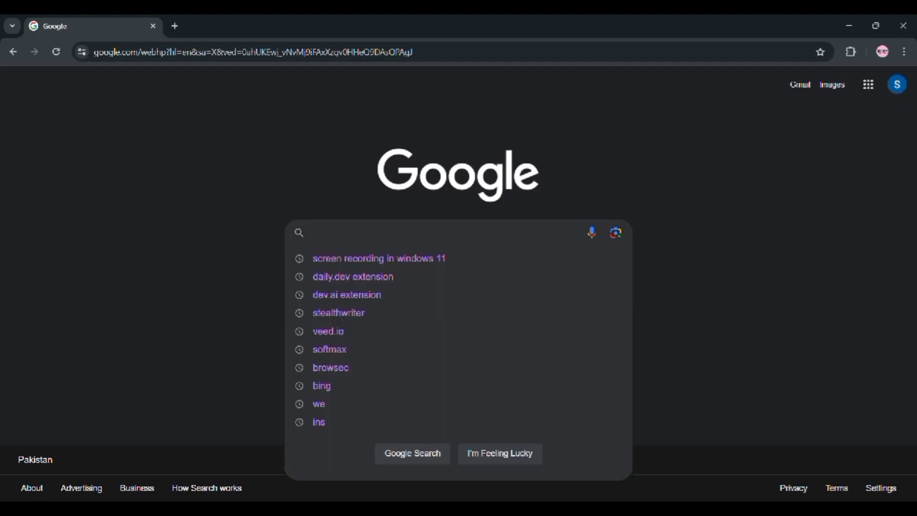
pyautogui.write('daily')
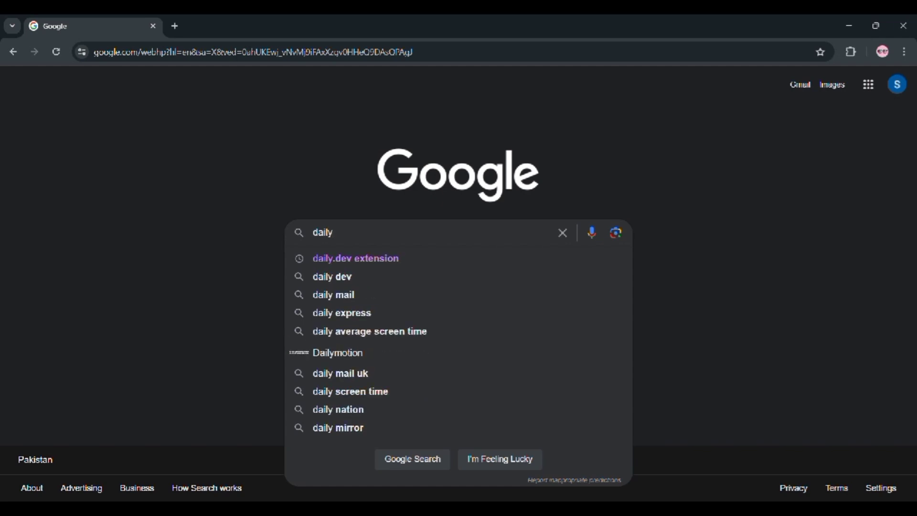
pyautogui.write('.dev')
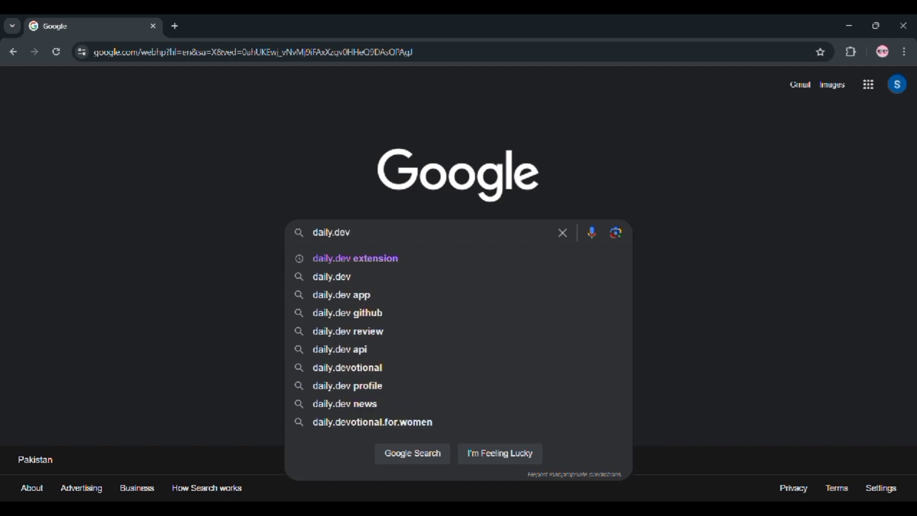
pyautogui.write(' extension')
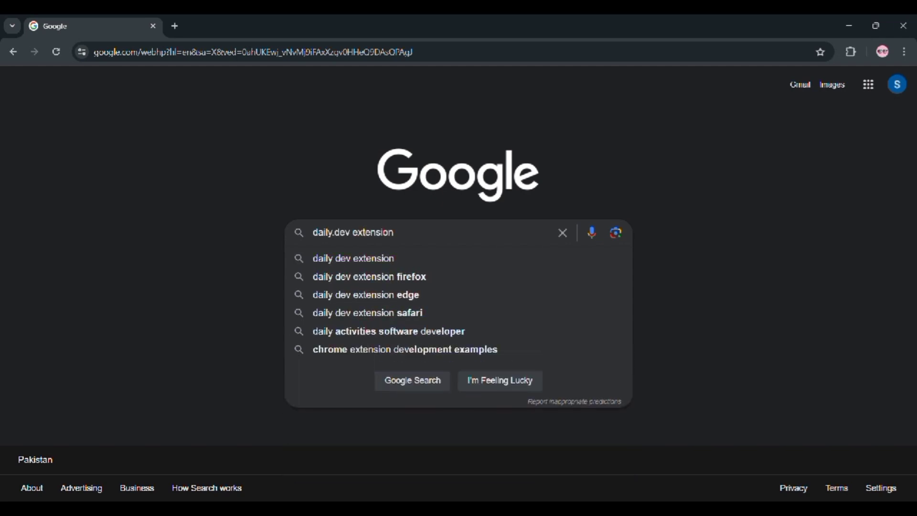
# Search Google for 'daily.dev extension' and open the daily.dev Chrome Web Store listing.
pyautogui.press('Return')
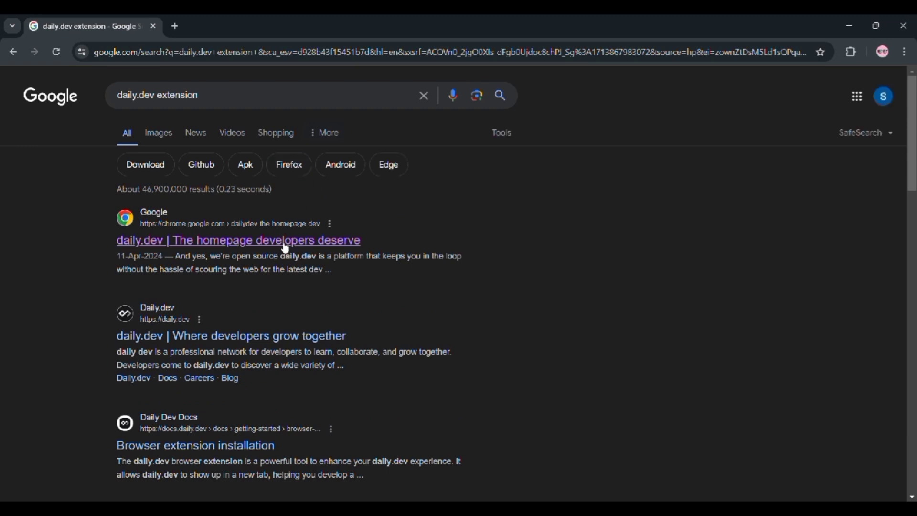
pyautogui.click(285, 246)
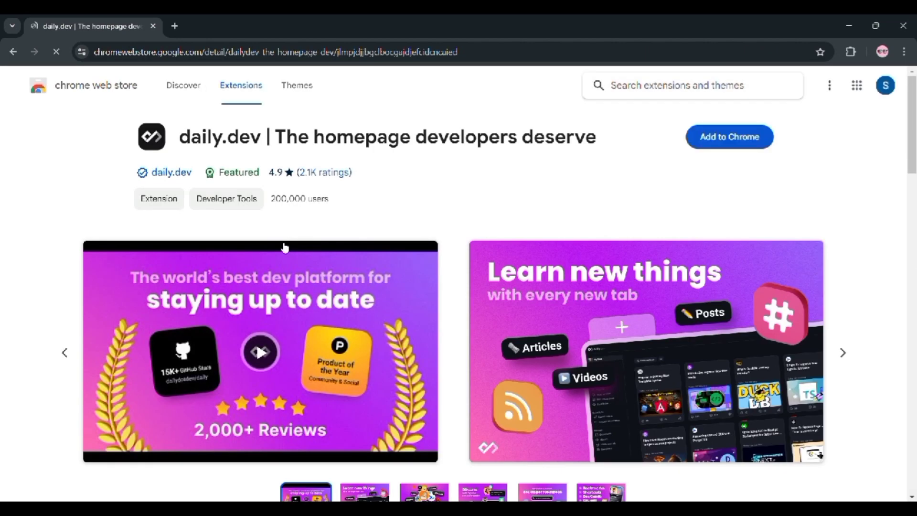
# Add the daily.dev extension to Chrome from its Web Store page.
pyautogui.click(713, 148)
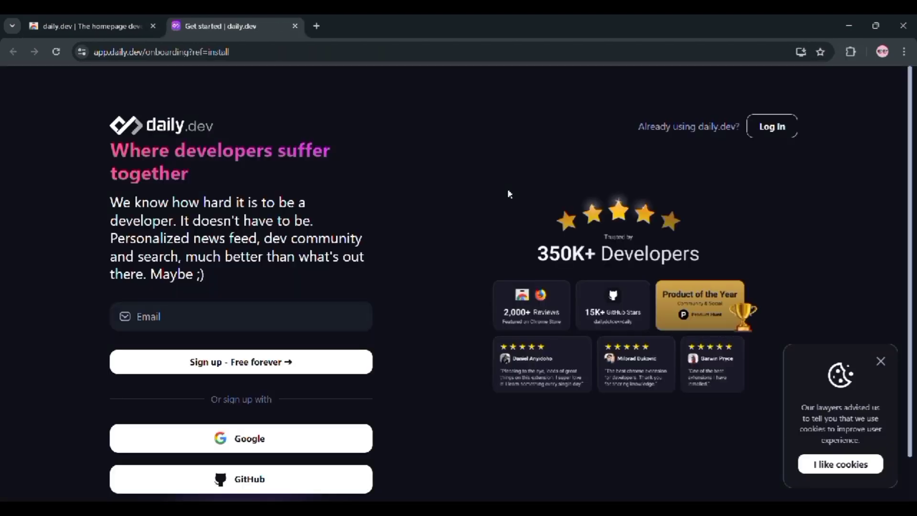
pyautogui.scroll(-1, 298, 389)
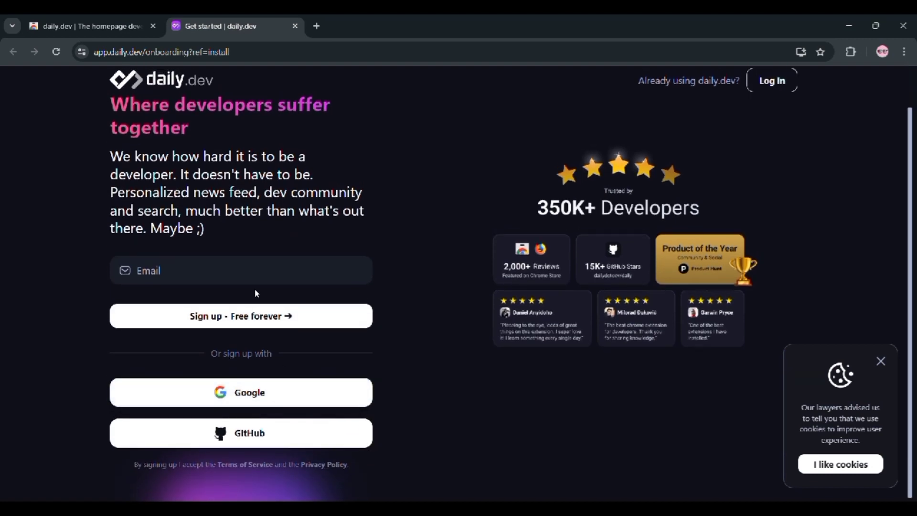
# Sign up for daily.dev with the existing Google account and authorize the sign-in.
pyautogui.click(254, 276)
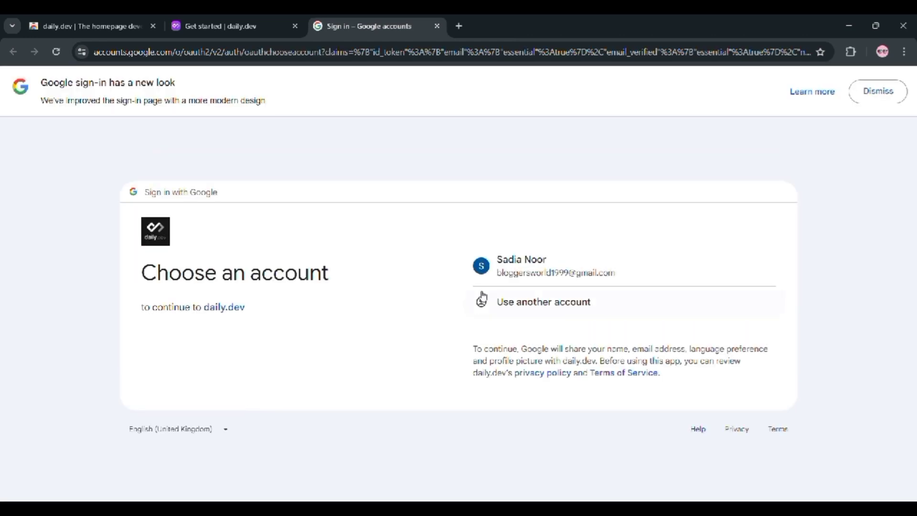
pyautogui.click(522, 282)
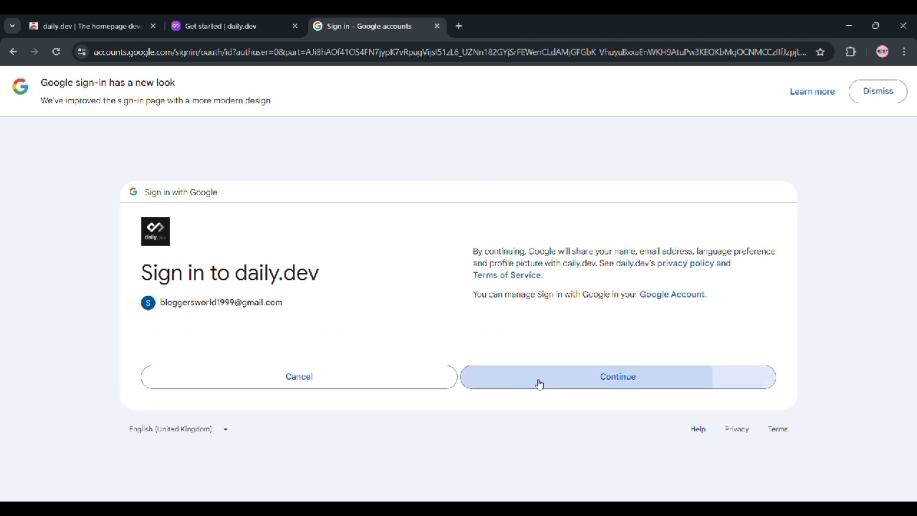
pyautogui.click(538, 384)
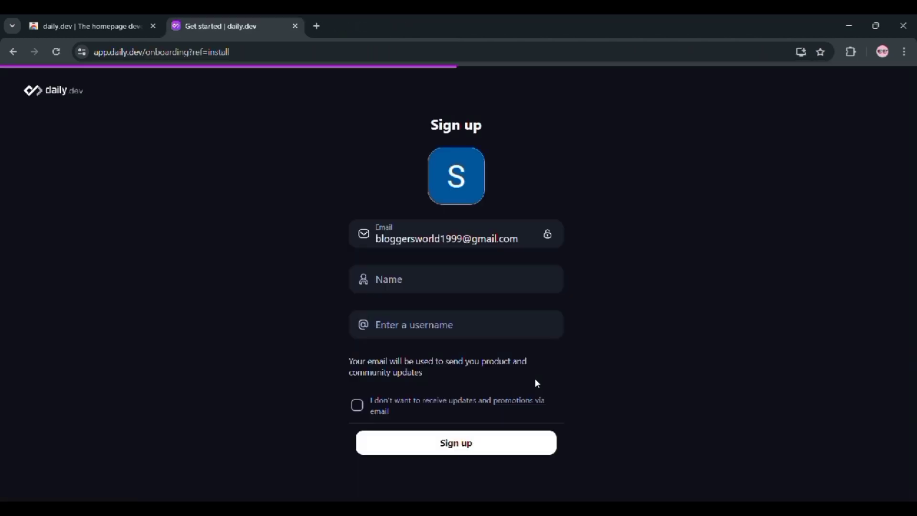
# Enter a name and username, opt out of promotional emails, and submit the sign-up.
pyautogui.click(471, 285)
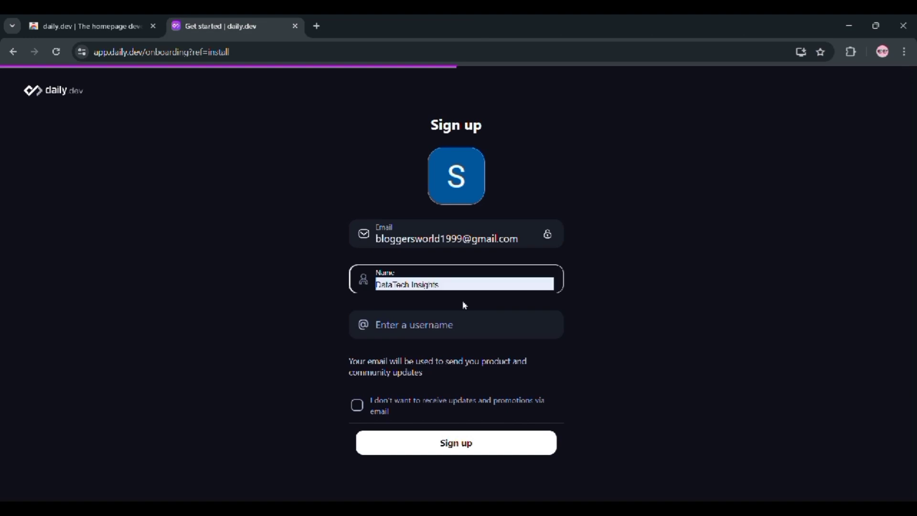
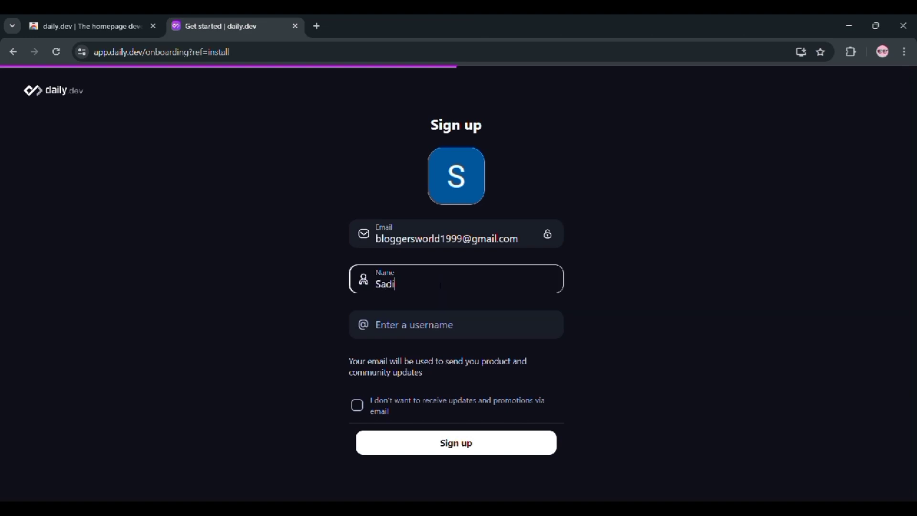
pyautogui.press('Tab')
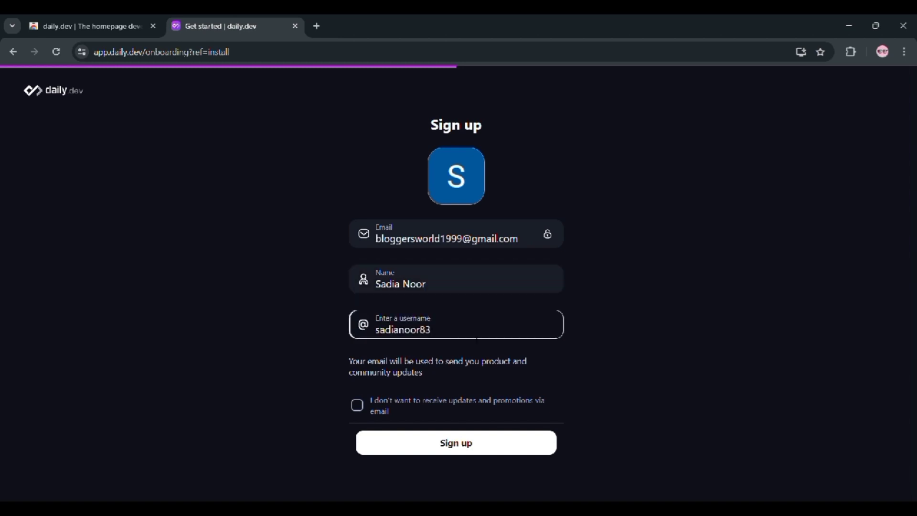
pyautogui.click(357, 404)
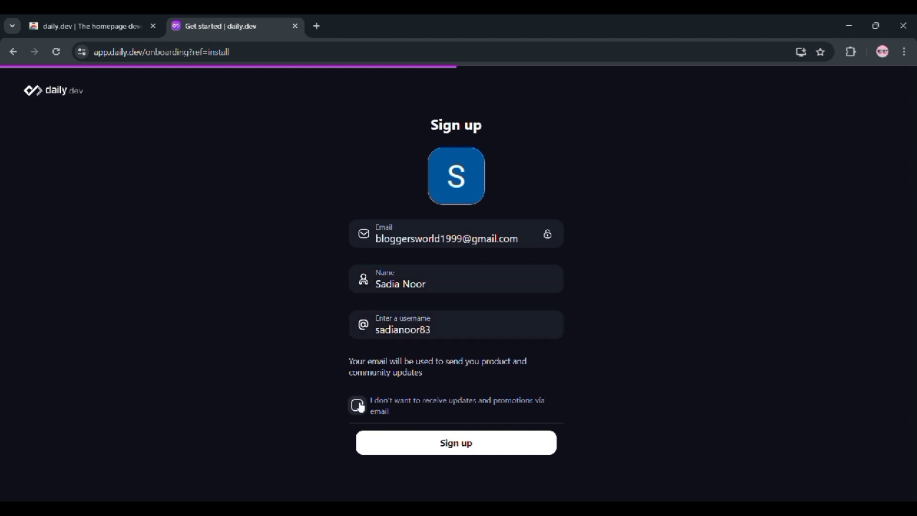
pyautogui.click(402, 450)
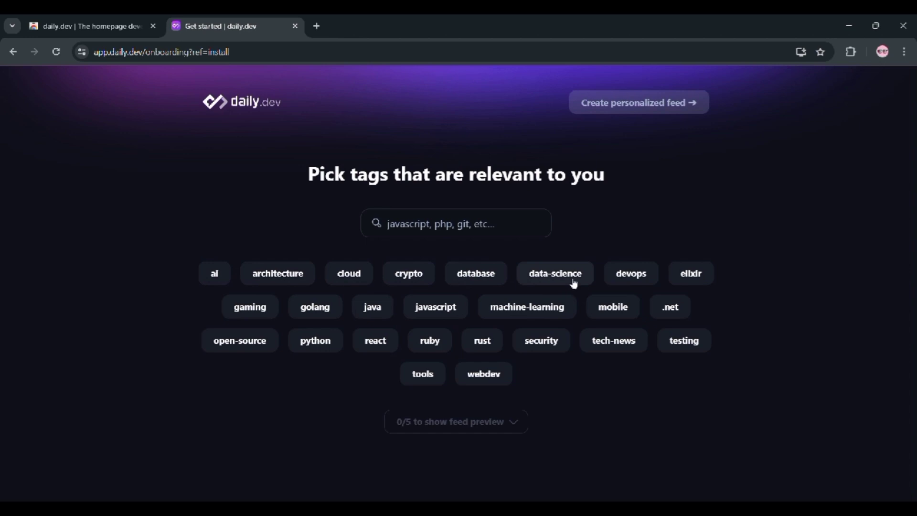
# Pick data-science, data-analysis, sql, data-engineering, big-data, nlp, deep-learning, nvidia and machine-learning tags, then create the feed.
pyautogui.click(573, 282)
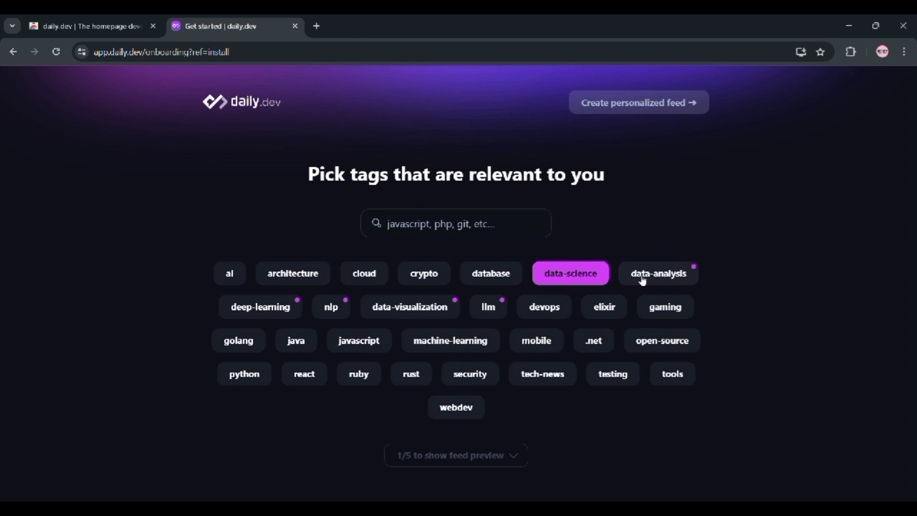
pyautogui.click(668, 282)
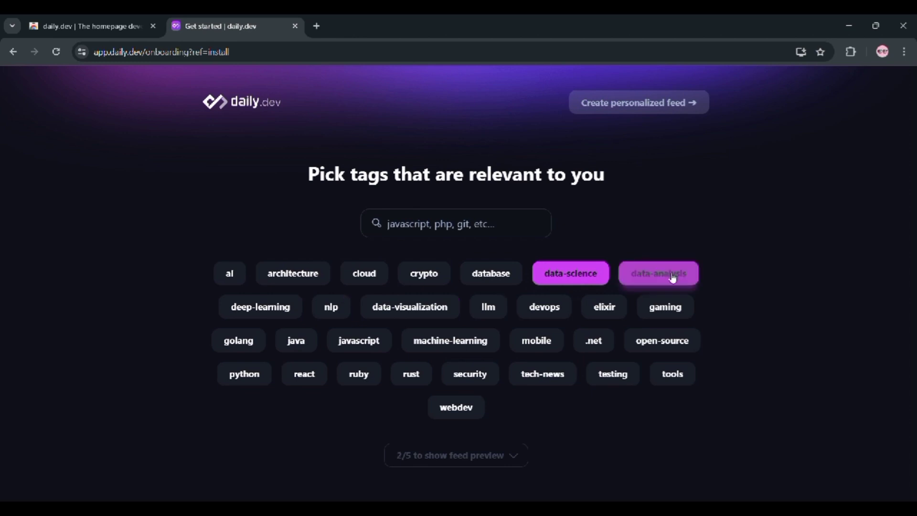
pyautogui.click(405, 308)
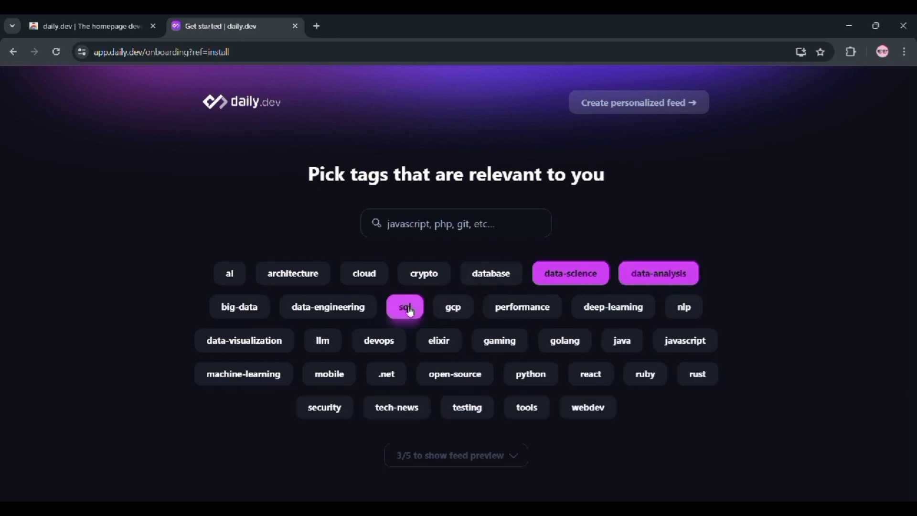
pyautogui.click(347, 308)
pyautogui.click(226, 303)
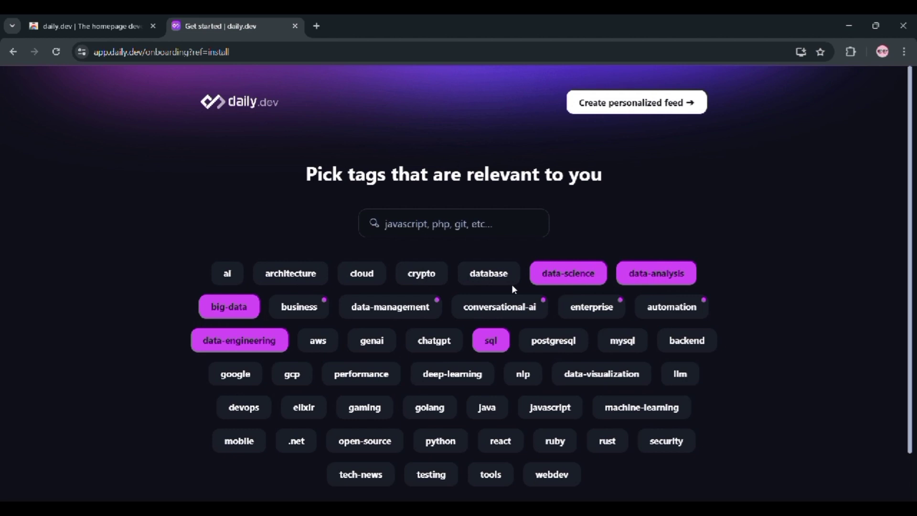
pyautogui.click(522, 374)
pyautogui.click(476, 381)
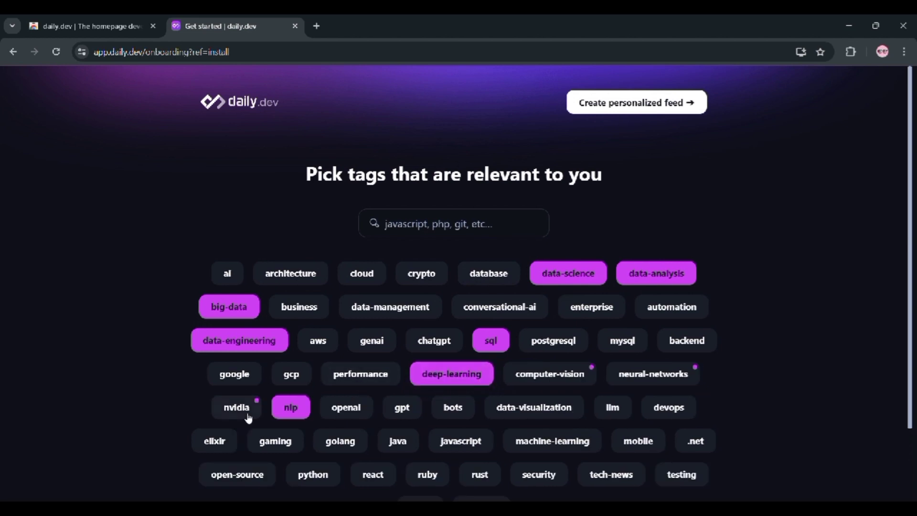
pyautogui.click(242, 412)
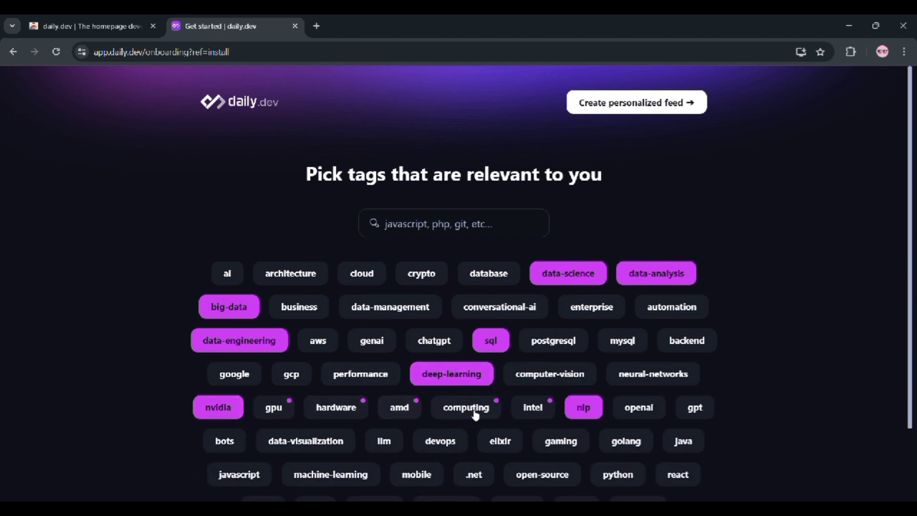
pyautogui.scroll(-1, 475, 454)
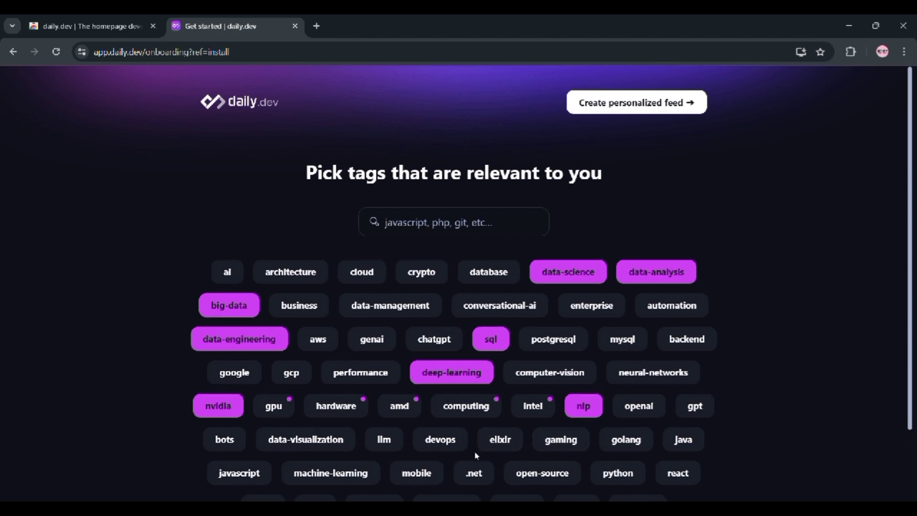
pyautogui.click(337, 437)
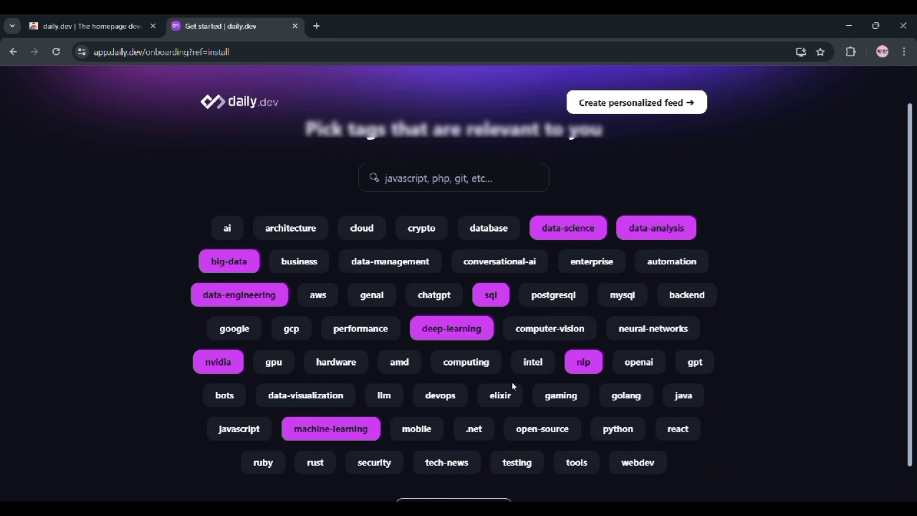
pyautogui.scroll(1, 590, 330)
pyautogui.click(654, 109)
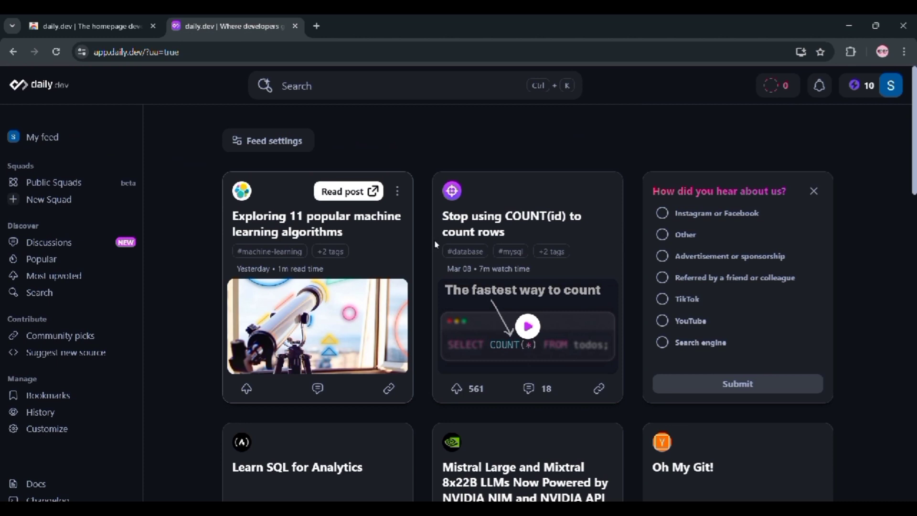
pyautogui.scroll(-1, 489, 435)
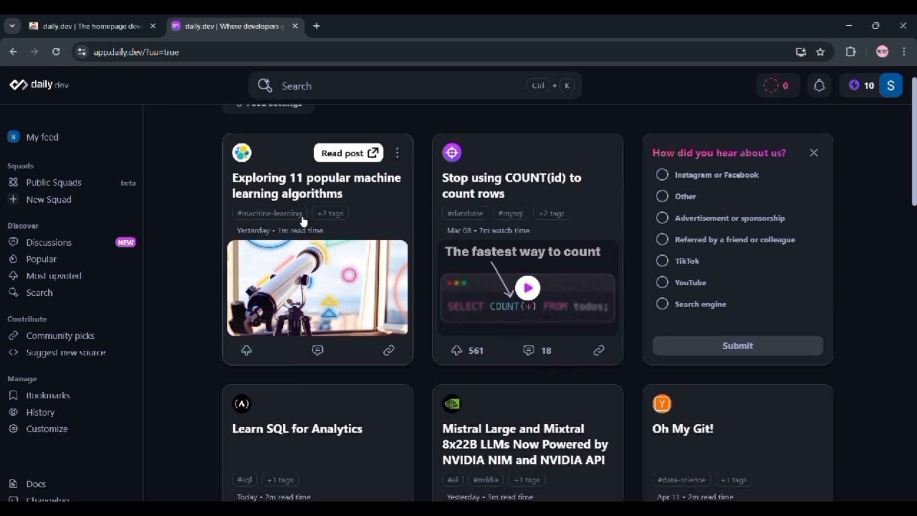
pyautogui.scroll(1, 297, 208)
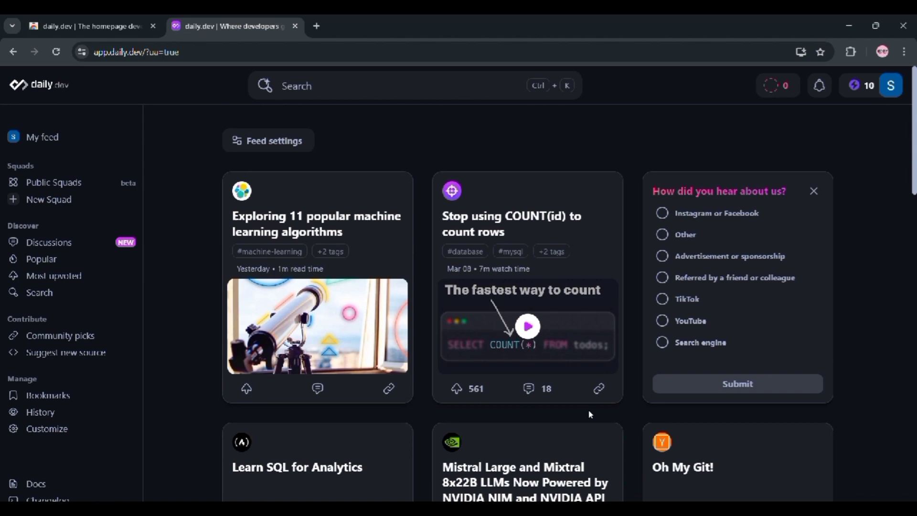
pyautogui.scroll(-3, 595, 430)
pyautogui.scroll(-1, 598, 441)
pyautogui.scroll(-4, 599, 441)
pyautogui.scroll(-4, 598, 442)
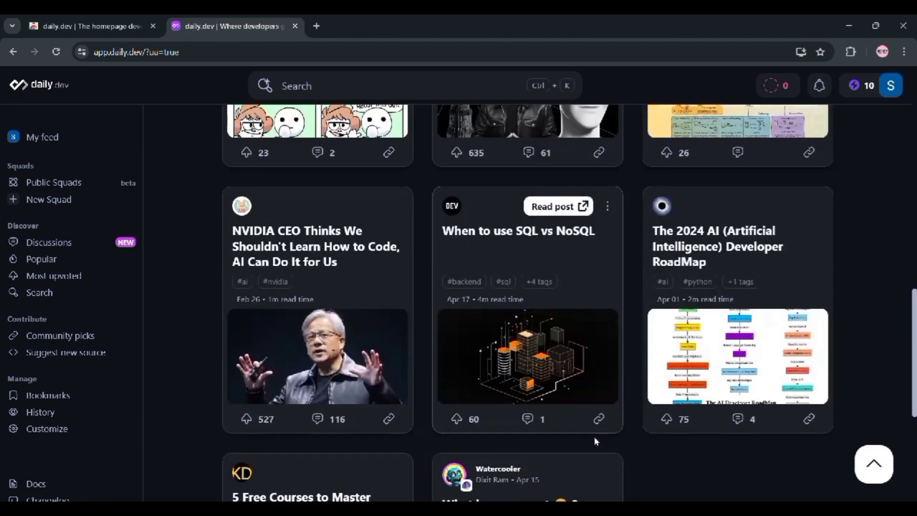
pyautogui.scroll(-2, 598, 442)
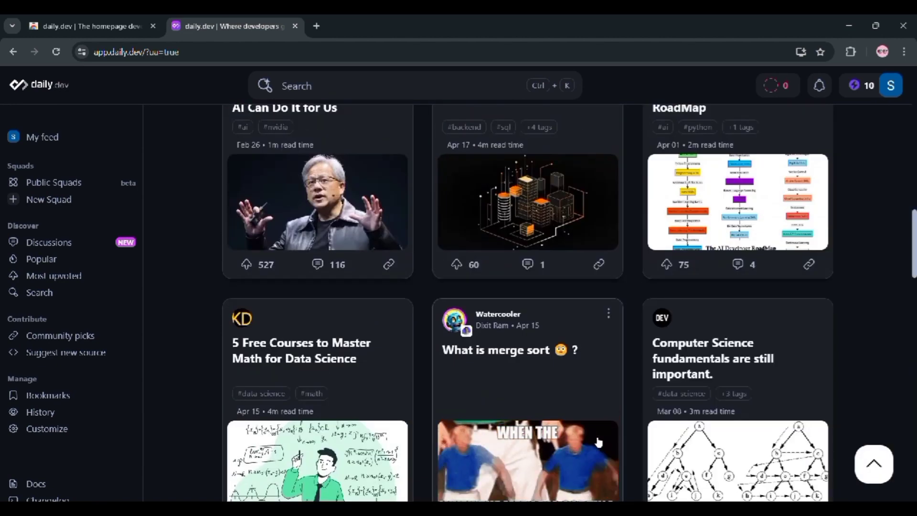
# Open a new tab showing the daily.dev feed and focus the address bar.
pyautogui.click(316, 26)
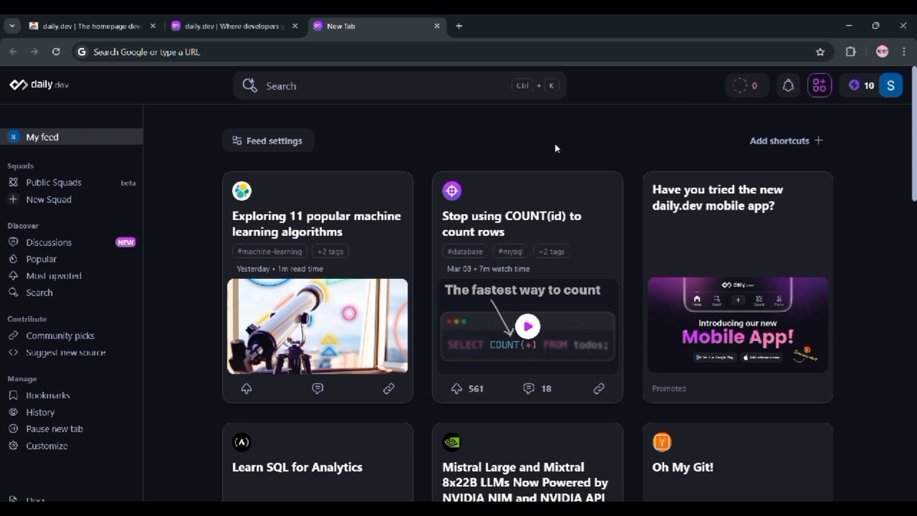
pyautogui.hotkey('ctrl', 'l')
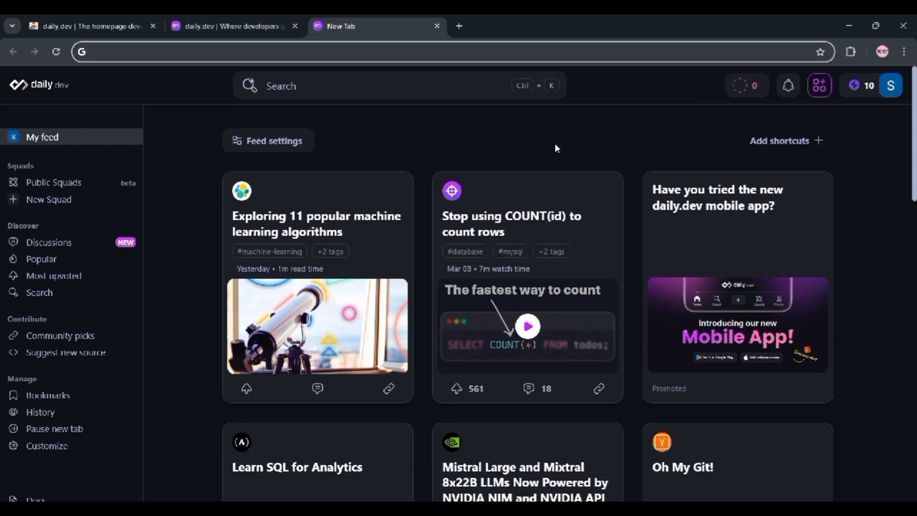
pyautogui.scroll(-3, 467, 322)
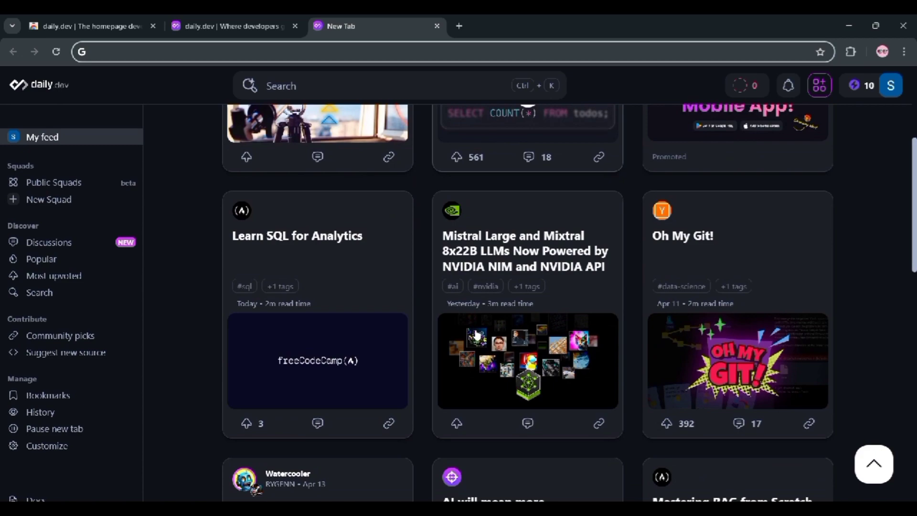
pyautogui.scroll(-3, 476, 334)
pyautogui.scroll(-2, 477, 335)
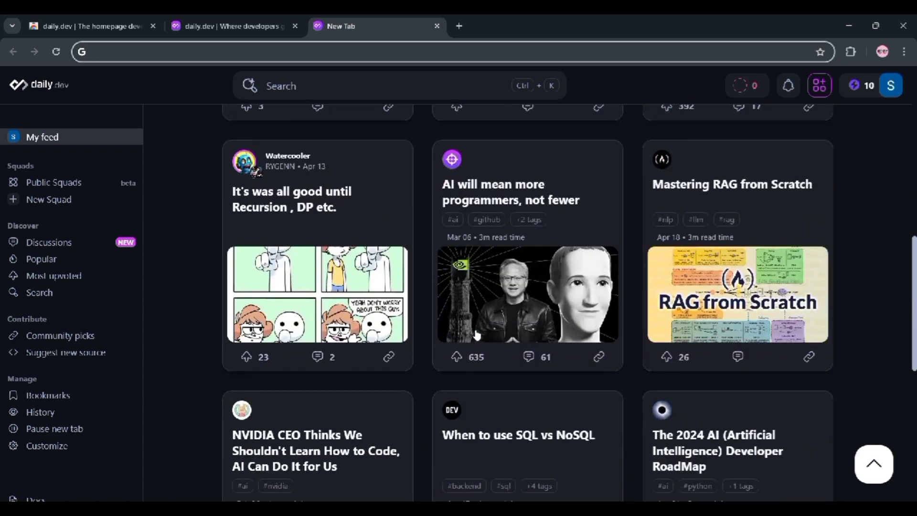
pyautogui.scroll(-2, 476, 334)
pyautogui.scroll(10, 475, 331)
pyautogui.scroll(2, 475, 332)
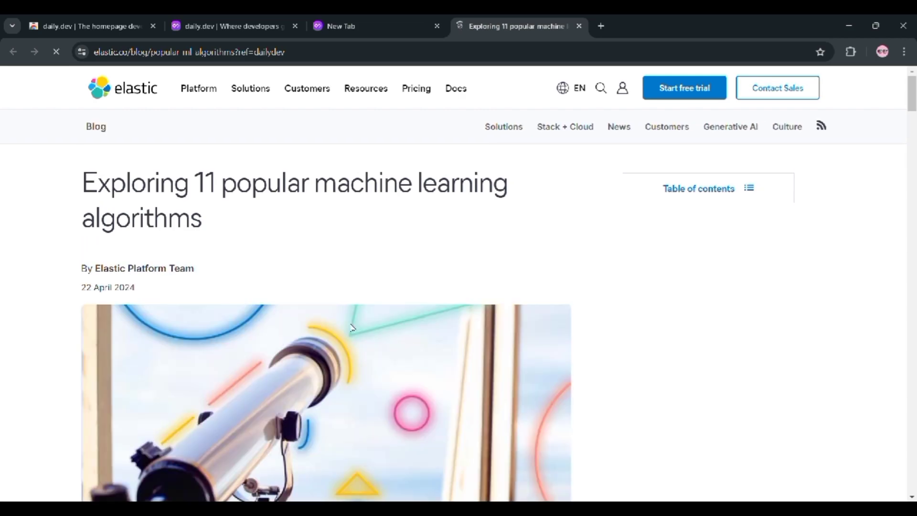
pyautogui.scroll(-4, 352, 327)
pyautogui.scroll(-5, 352, 327)
pyautogui.scroll(-10, 352, 327)
pyautogui.scroll(-4, 351, 328)
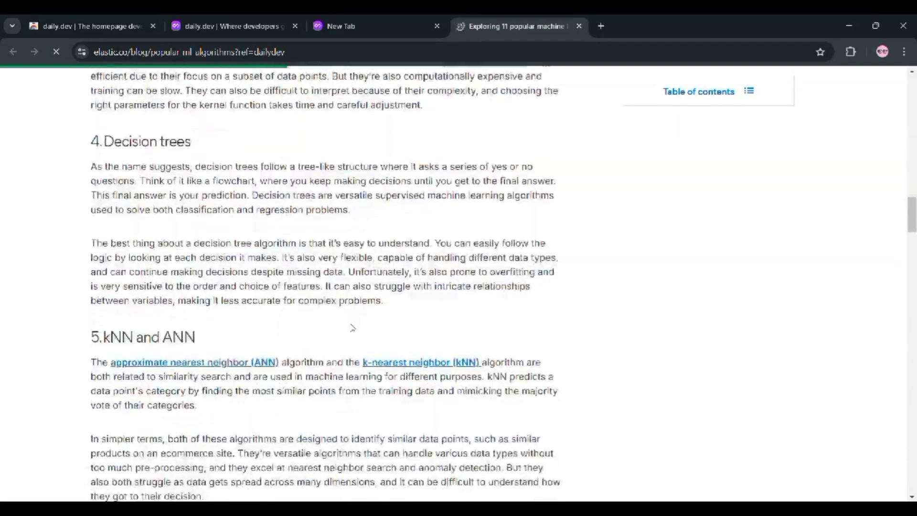
pyautogui.scroll(-8, 352, 328)
pyautogui.scroll(-6, 352, 327)
pyautogui.scroll(7, 352, 327)
pyautogui.scroll(10, 353, 329)
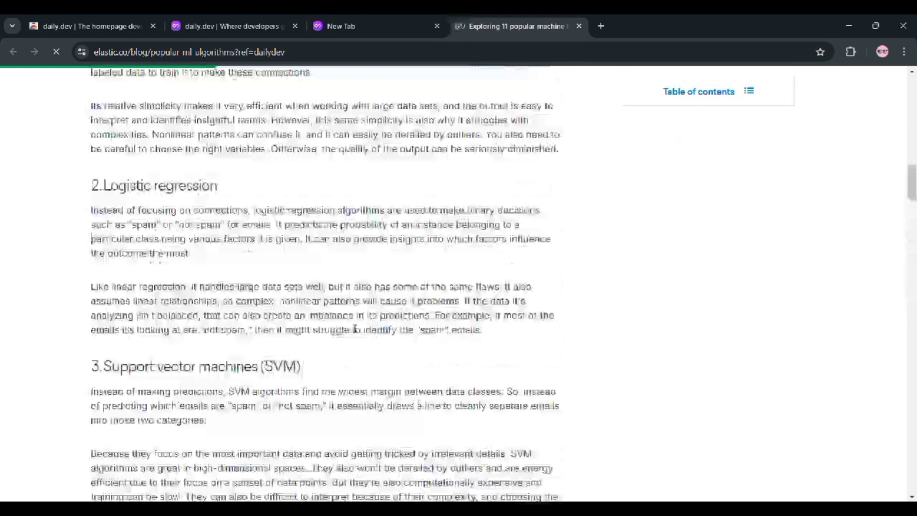
pyautogui.scroll(10, 354, 329)
pyautogui.scroll(5, 354, 329)
# Switch from the Elastic article back to the daily.dev feed tab.
pyautogui.hotkey('ctrl', 'shift', 'Tab')
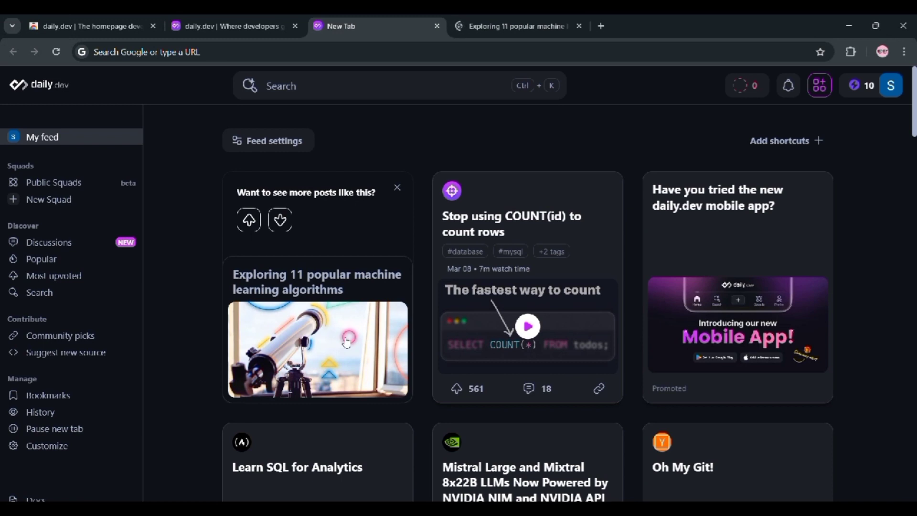
# Open another daily.dev feed tab and dismiss the one-day 'New streak record' popup.
pyautogui.click(601, 26)
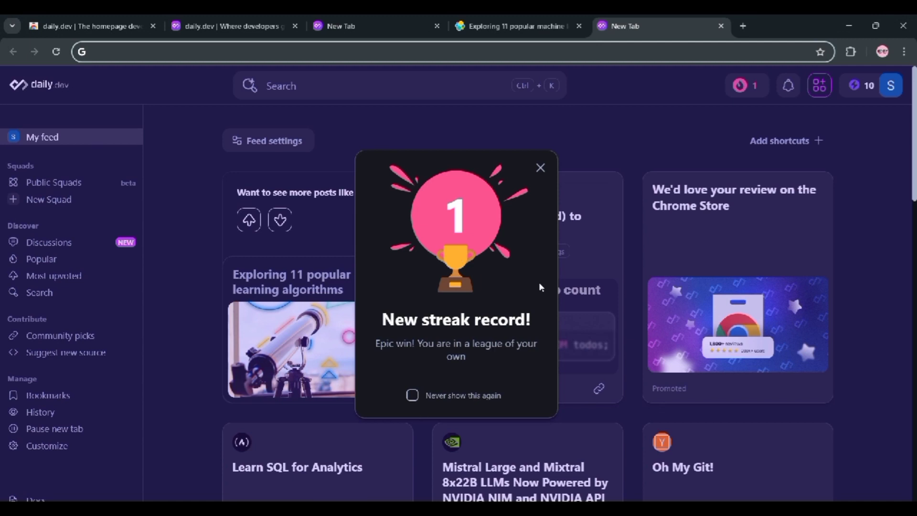
pyautogui.click(541, 167)
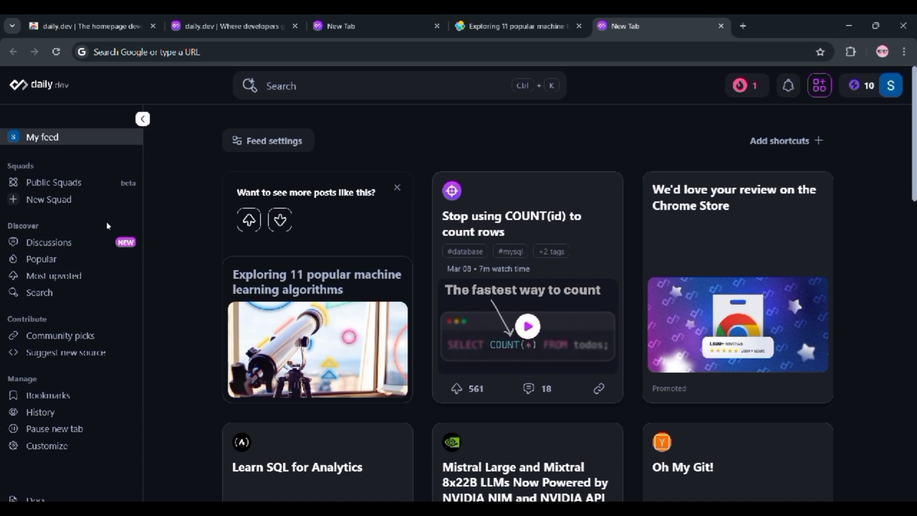
pyautogui.moveTo(54, 182)
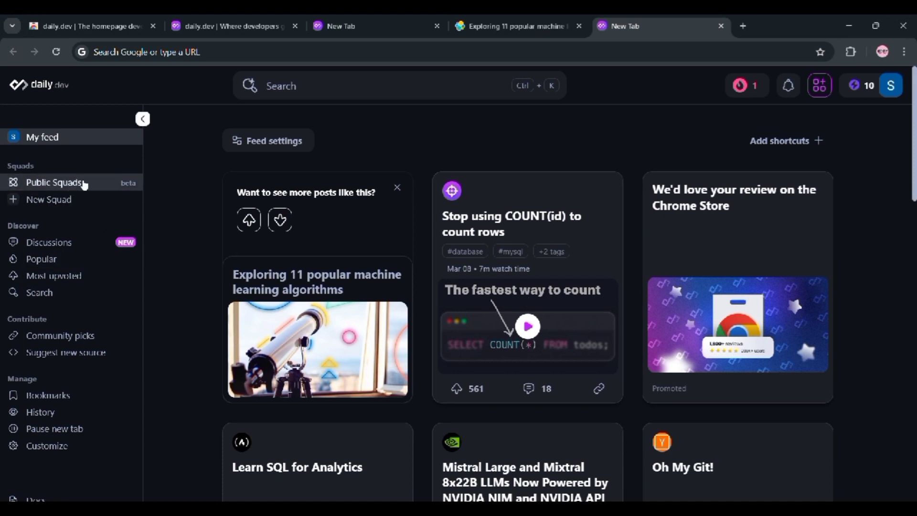
# Go to the Public Squads directory from the sidebar.
pyautogui.click(83, 183)
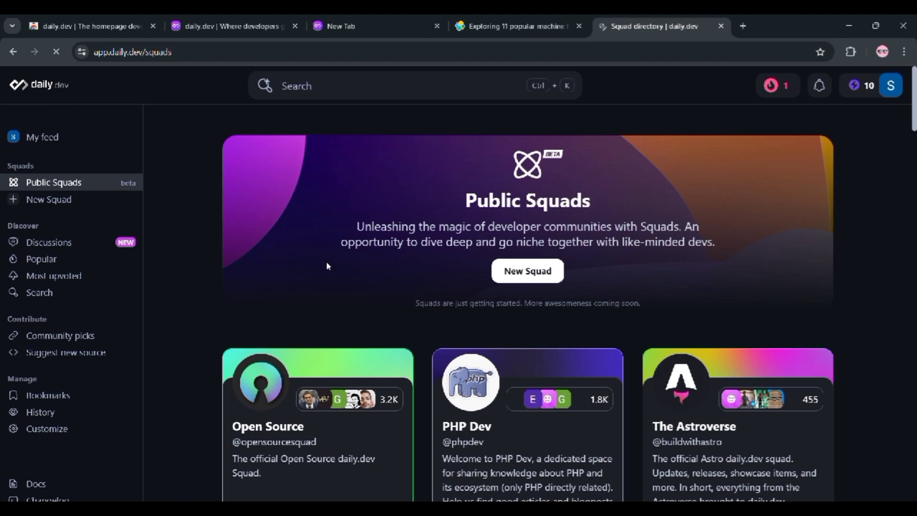
pyautogui.scroll(-3, 331, 301)
pyautogui.scroll(-1, 331, 301)
pyautogui.scroll(2, 332, 304)
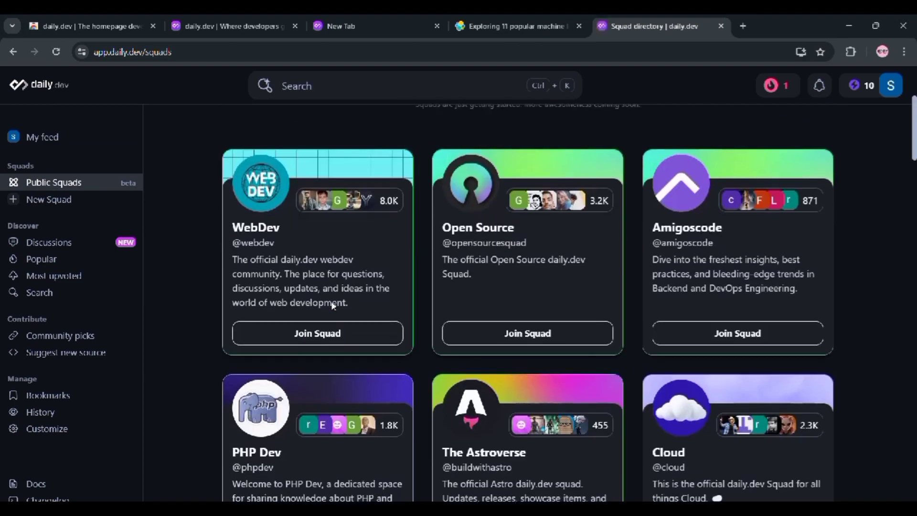
pyautogui.scroll(-2, 579, 385)
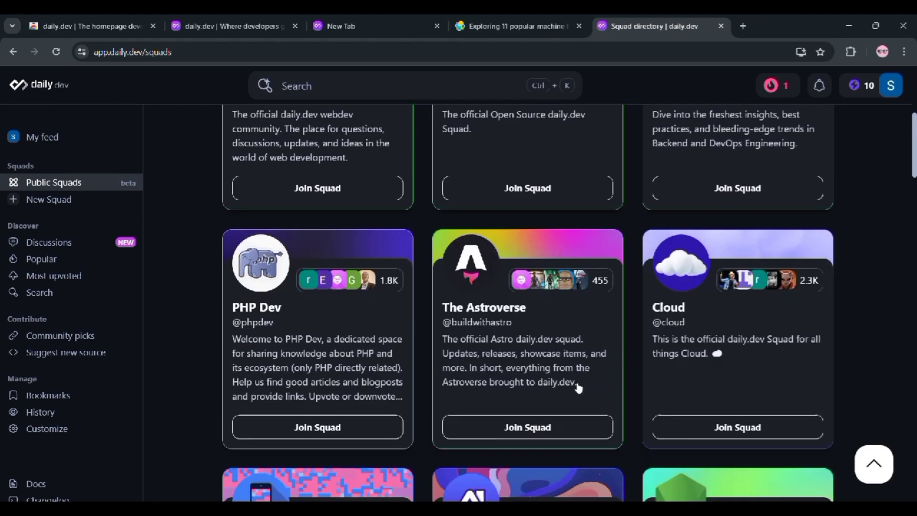
pyautogui.scroll(-2, 579, 385)
pyautogui.scroll(-1, 579, 385)
pyautogui.scroll(-1, 579, 385)
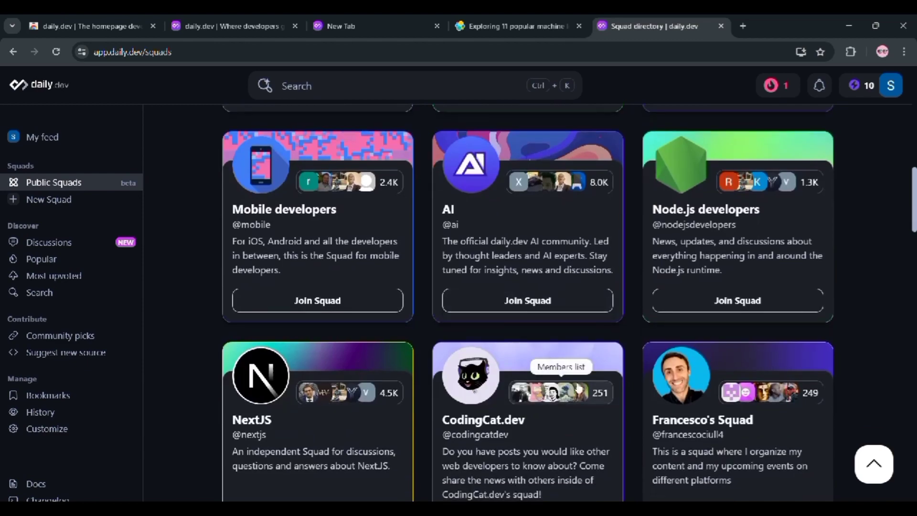
pyautogui.scroll(-2, 579, 384)
pyautogui.scroll(-1, 576, 386)
pyautogui.scroll(-3, 575, 387)
pyautogui.scroll(-2, 575, 387)
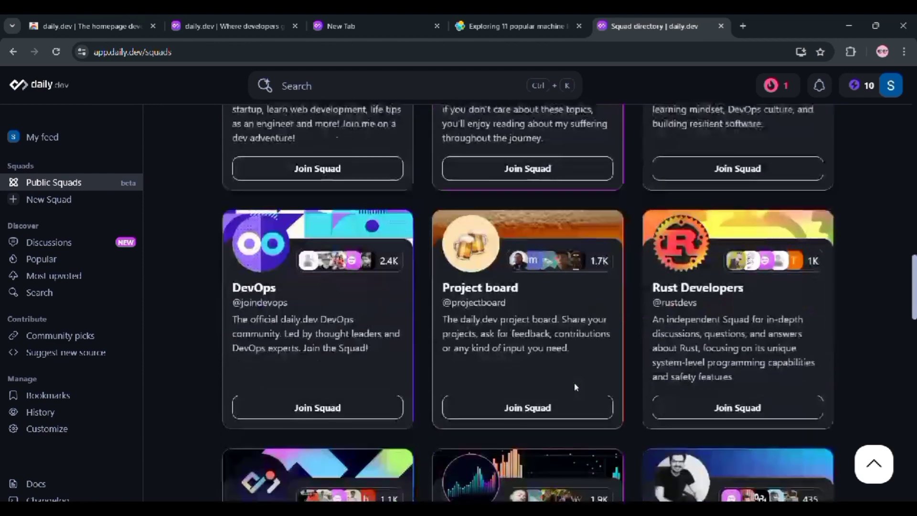
pyautogui.scroll(-1, 575, 387)
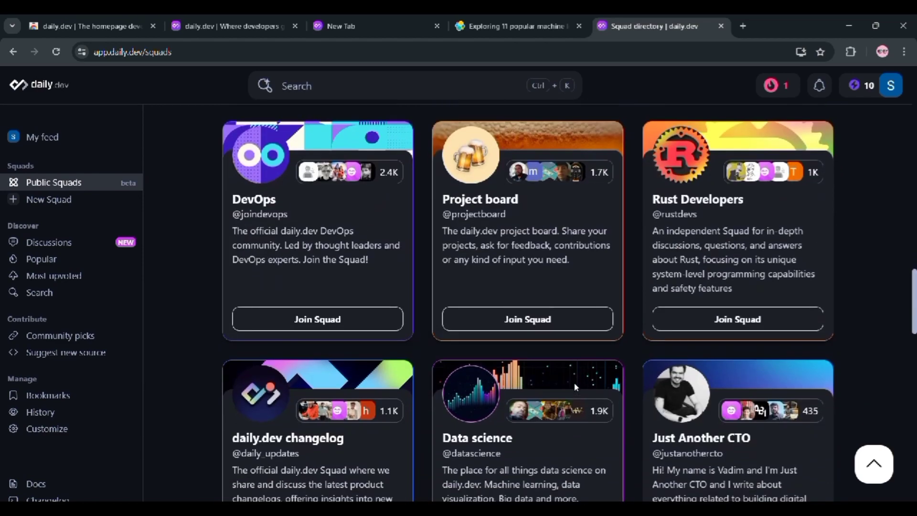
pyautogui.scroll(-2, 576, 386)
pyautogui.scroll(-1, 577, 386)
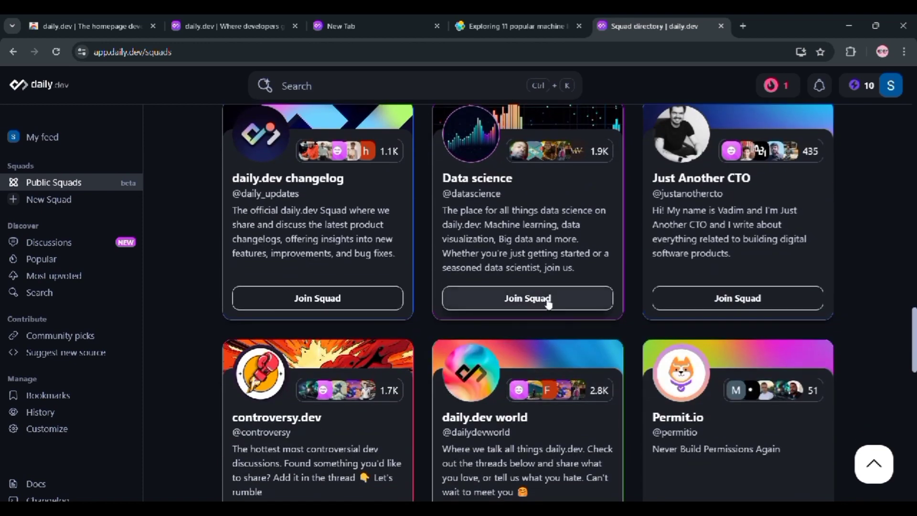
# Join the Data science squad, expand the extension onboarding step, then close the squads checklist.
pyautogui.click(547, 301)
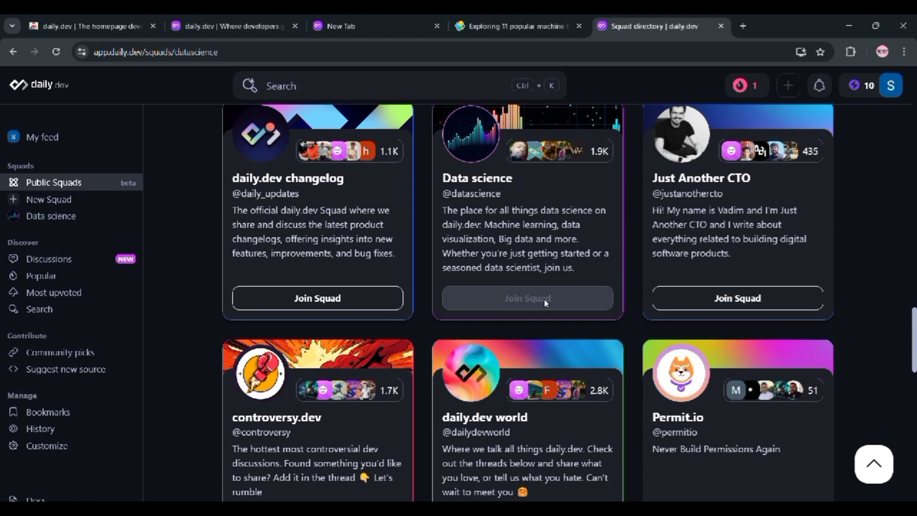
pyautogui.scroll(-2, 492, 397)
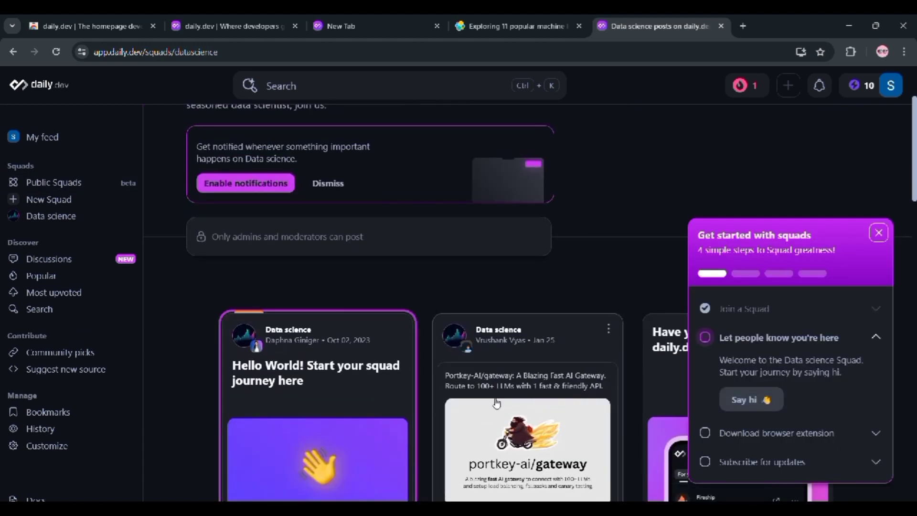
pyautogui.scroll(-1, 491, 397)
pyautogui.scroll(-4, 496, 403)
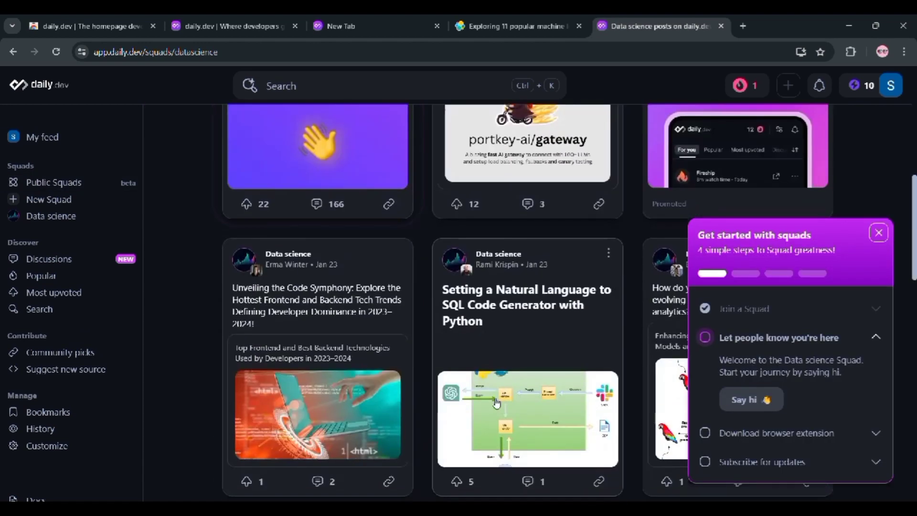
pyautogui.scroll(-2, 496, 403)
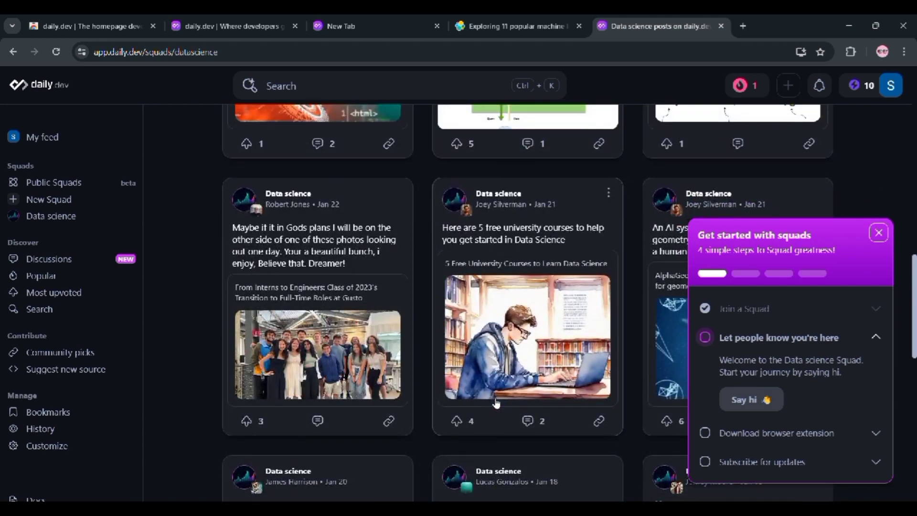
pyautogui.scroll(-4, 496, 403)
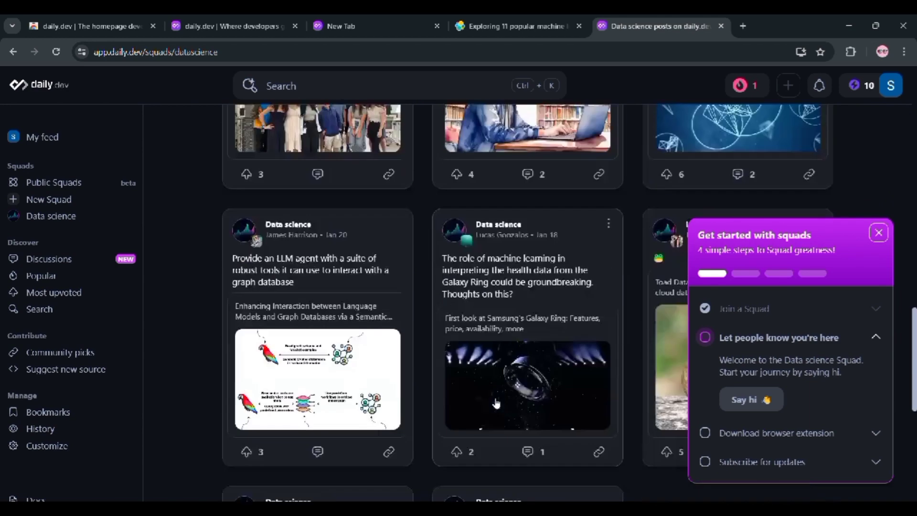
pyautogui.scroll(-1, 496, 403)
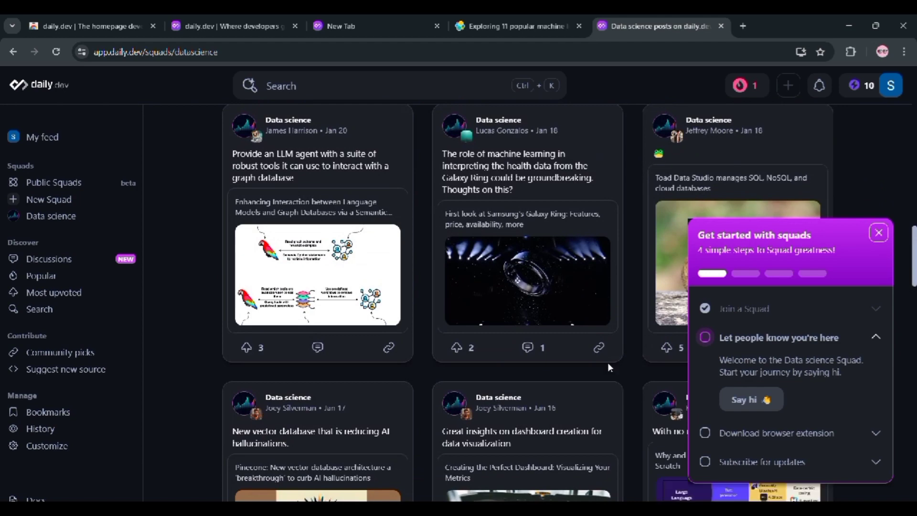
pyautogui.scroll(-1, 778, 356)
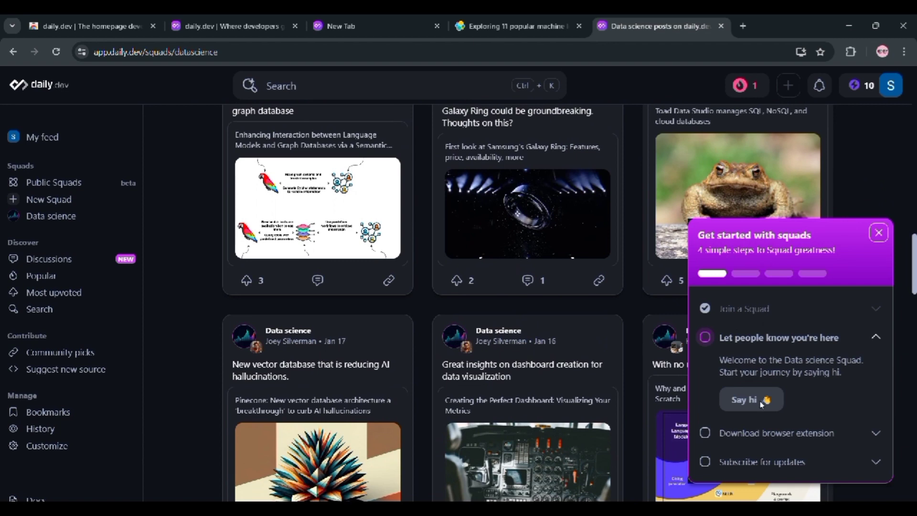
pyautogui.click(707, 435)
pyautogui.scroll(-1, 709, 458)
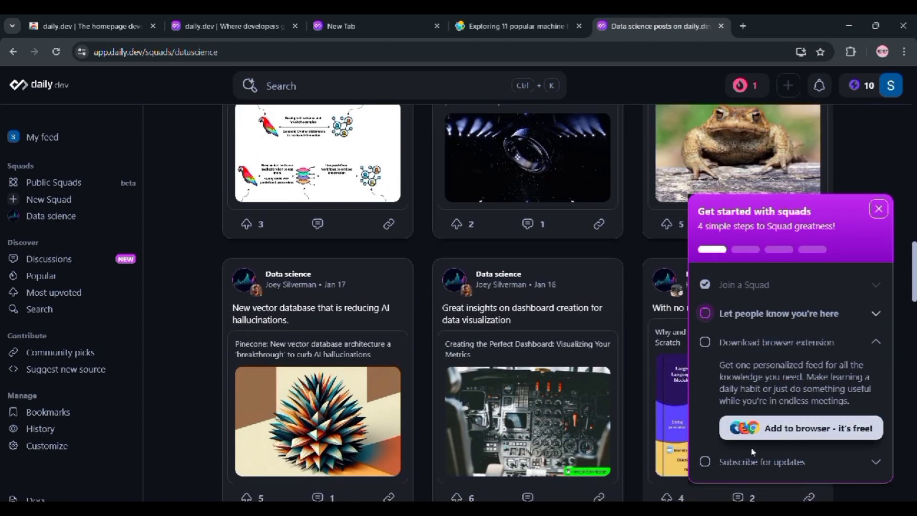
pyautogui.click(879, 209)
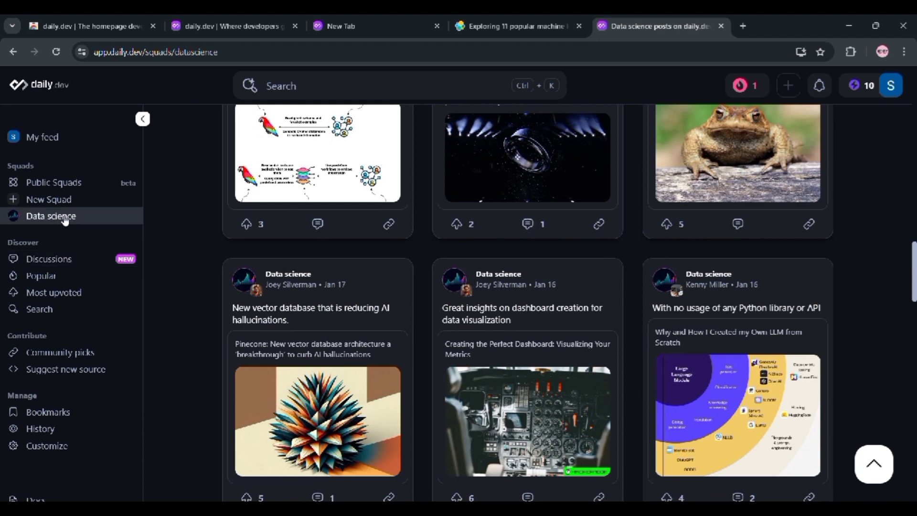
# Go from the Most discussed and Popular feeds to the Most upvoted posts feed.
pyautogui.click(81, 262)
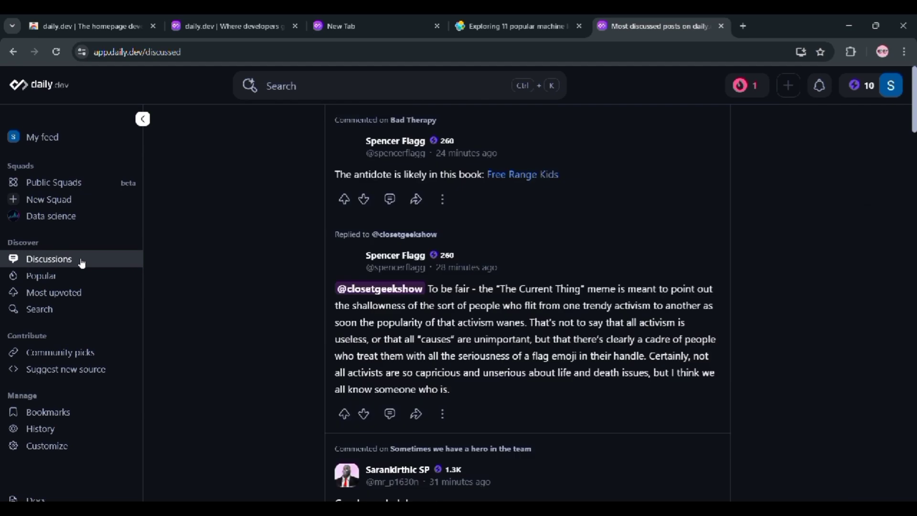
pyautogui.scroll(-10, 340, 337)
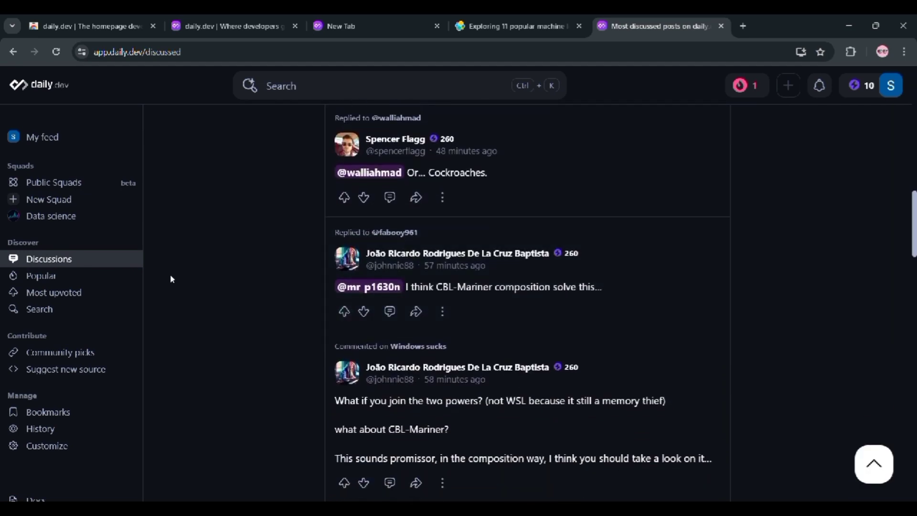
pyautogui.click(46, 274)
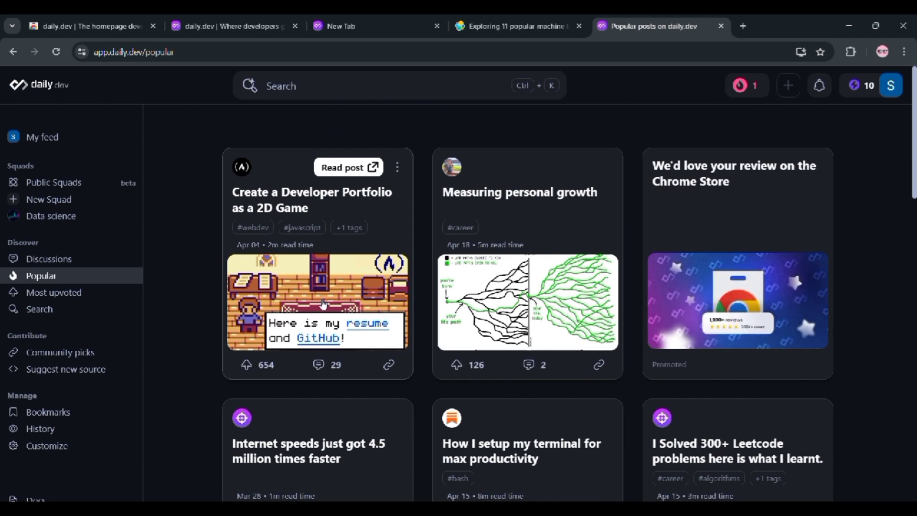
pyautogui.scroll(-4, 322, 305)
pyautogui.scroll(-3, 323, 303)
pyautogui.scroll(-3, 323, 304)
pyautogui.scroll(-1, 322, 305)
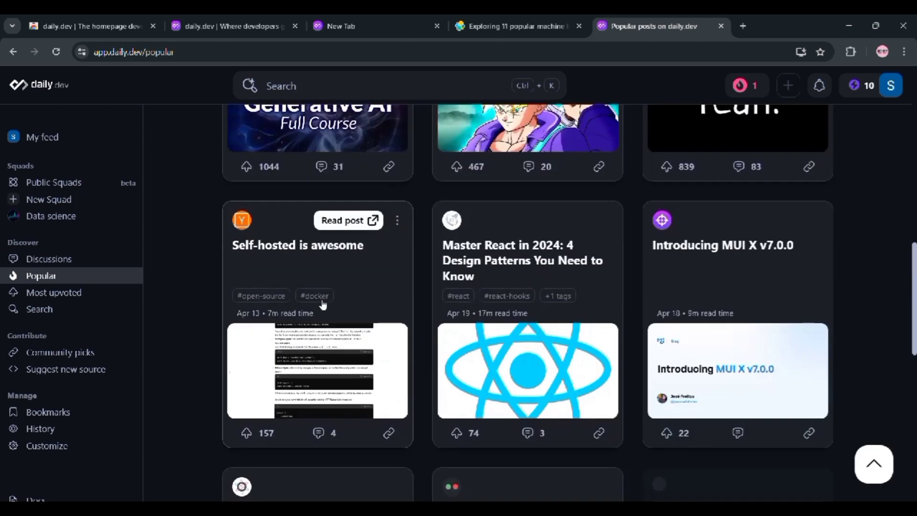
pyautogui.click(47, 294)
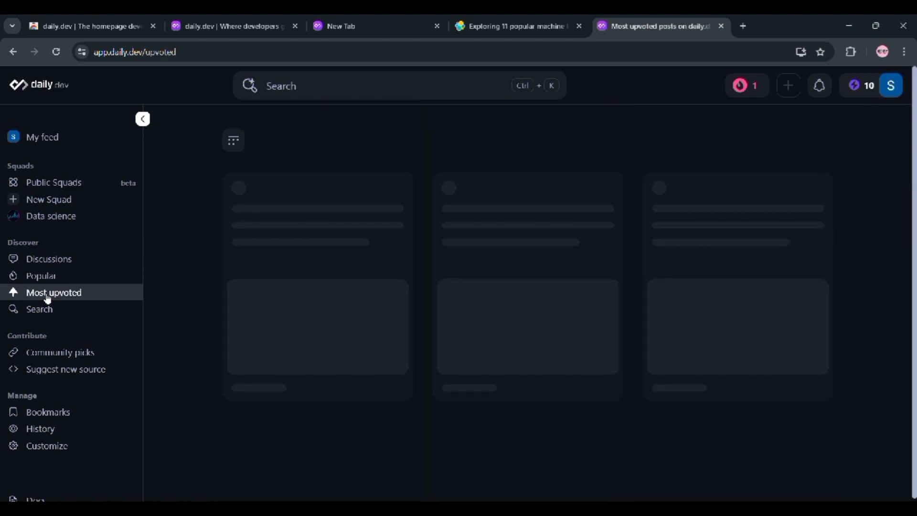
pyautogui.scroll(-2, 266, 327)
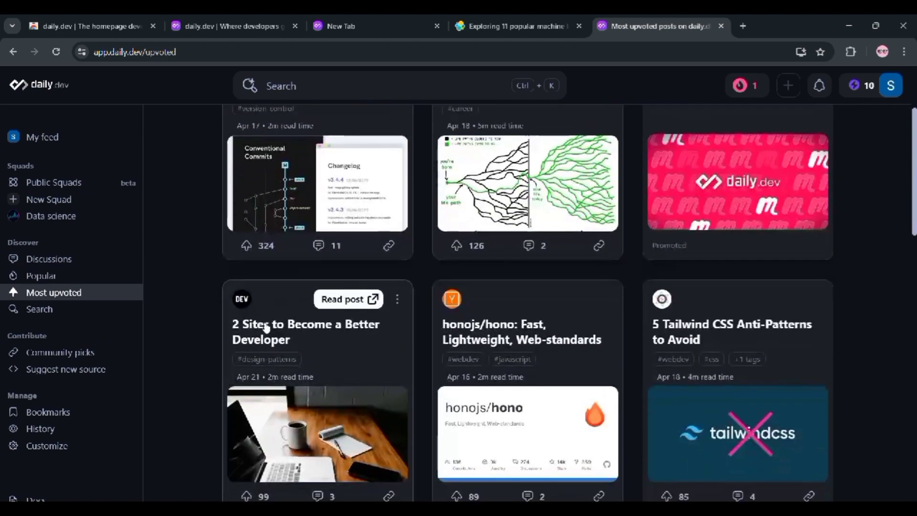
pyautogui.scroll(-3, 266, 328)
pyautogui.scroll(-3, 266, 327)
pyautogui.scroll(-3, 265, 328)
pyautogui.scroll(-3, 265, 327)
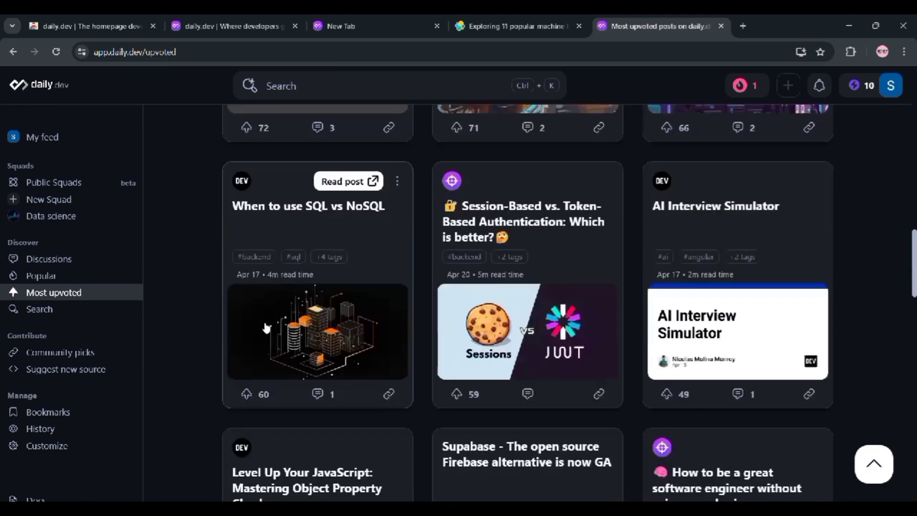
pyautogui.scroll(-2, 265, 328)
pyautogui.scroll(-2, 266, 327)
pyautogui.scroll(-1, 265, 327)
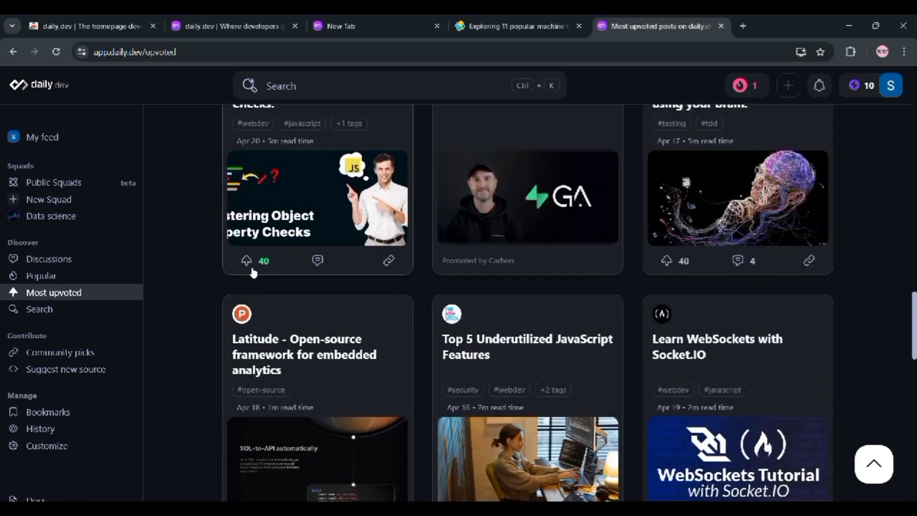
pyautogui.scroll(1, 303, 242)
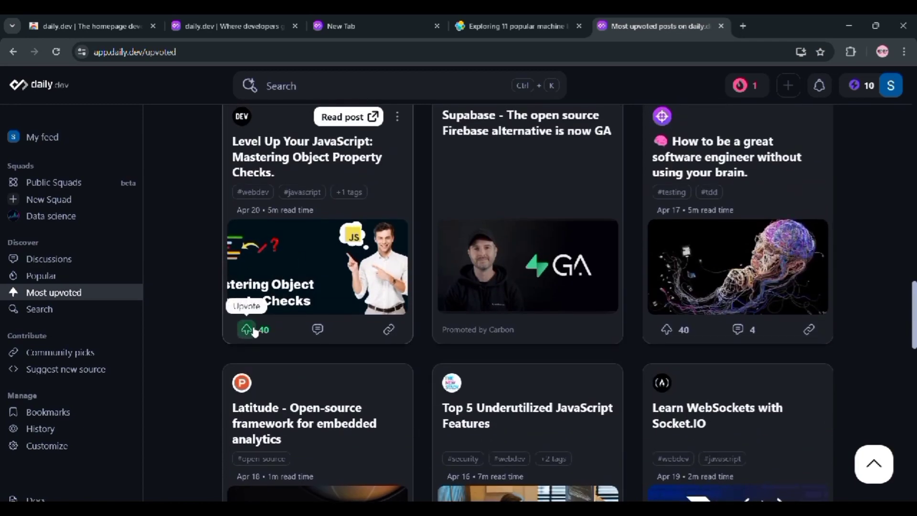
# Search daily.dev posts for "databases" from the Search page.
pyautogui.click(110, 312)
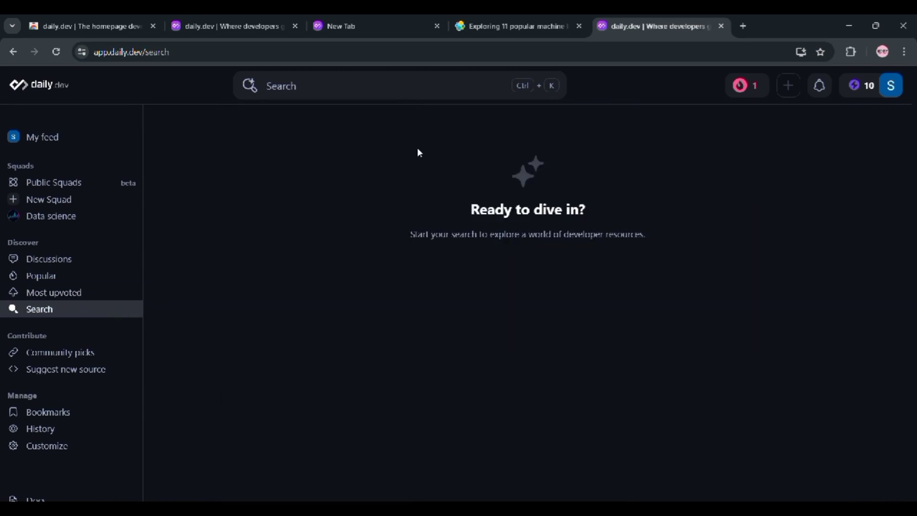
pyautogui.click(383, 86)
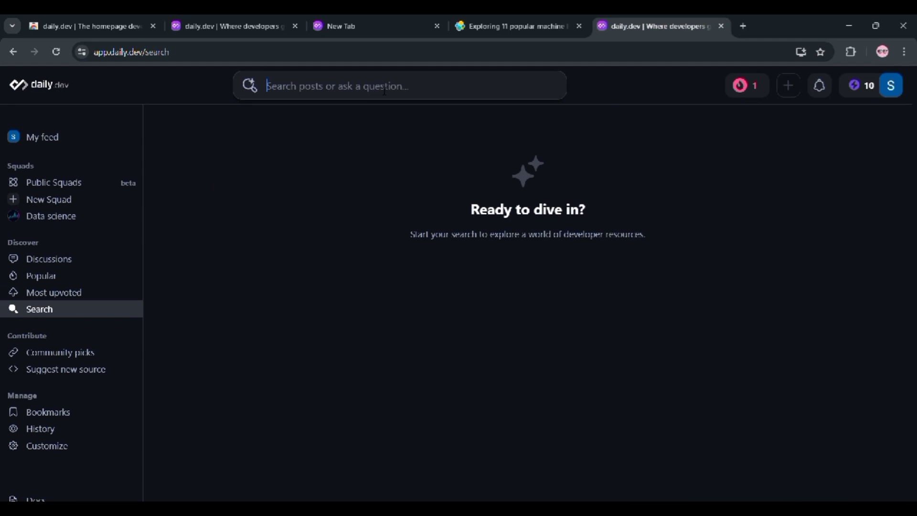
pyautogui.write('data')
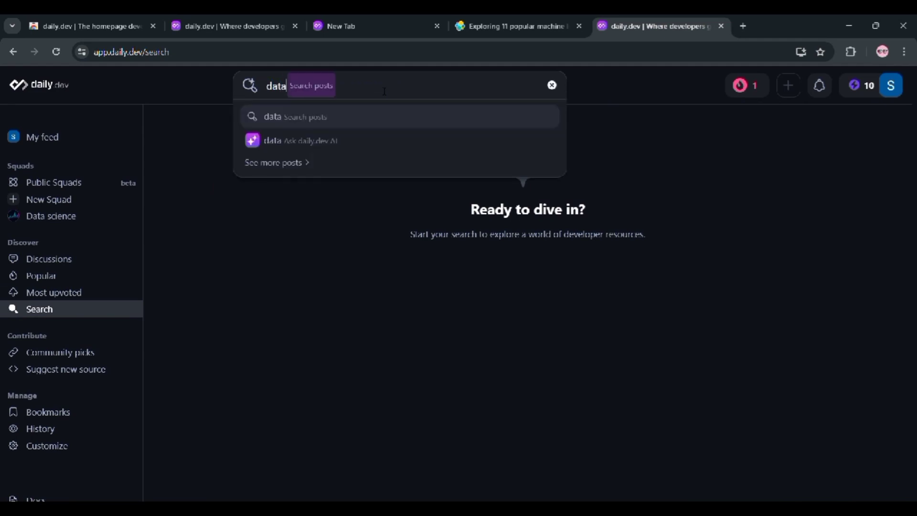
pyautogui.write('bases')
pyautogui.press('Return')
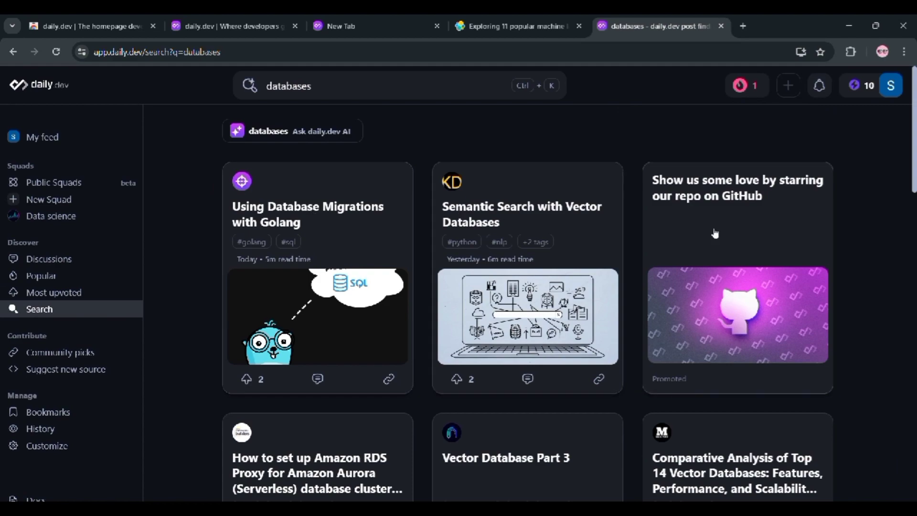
pyautogui.scroll(-2, 413, 429)
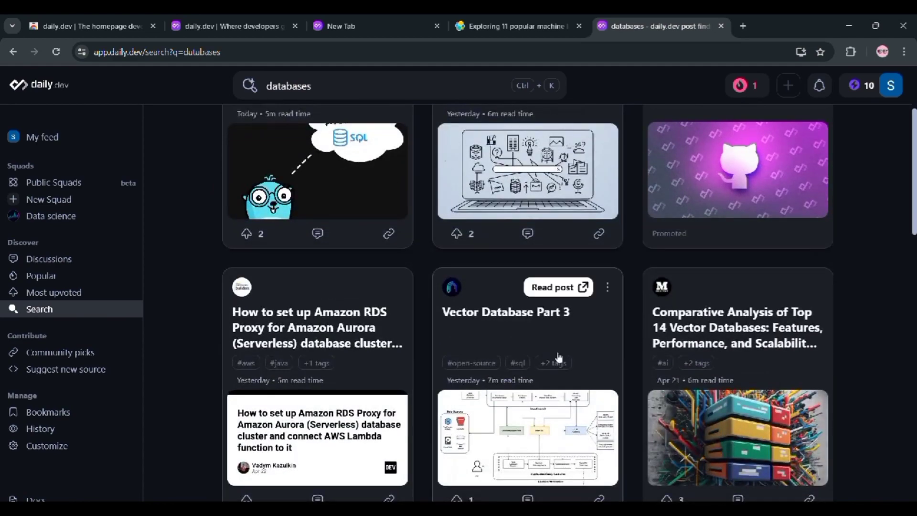
pyautogui.scroll(-3, 573, 355)
pyautogui.scroll(-2, 623, 349)
pyautogui.scroll(-2, 622, 348)
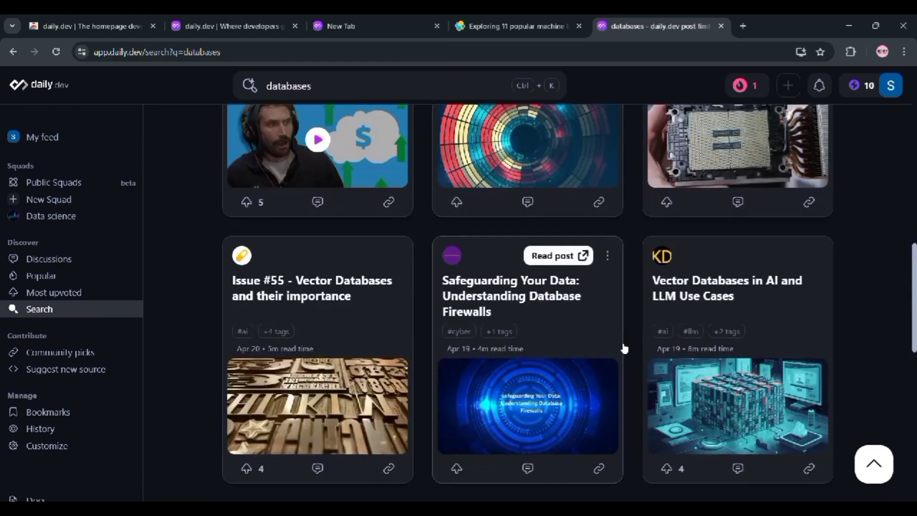
pyautogui.click(77, 353)
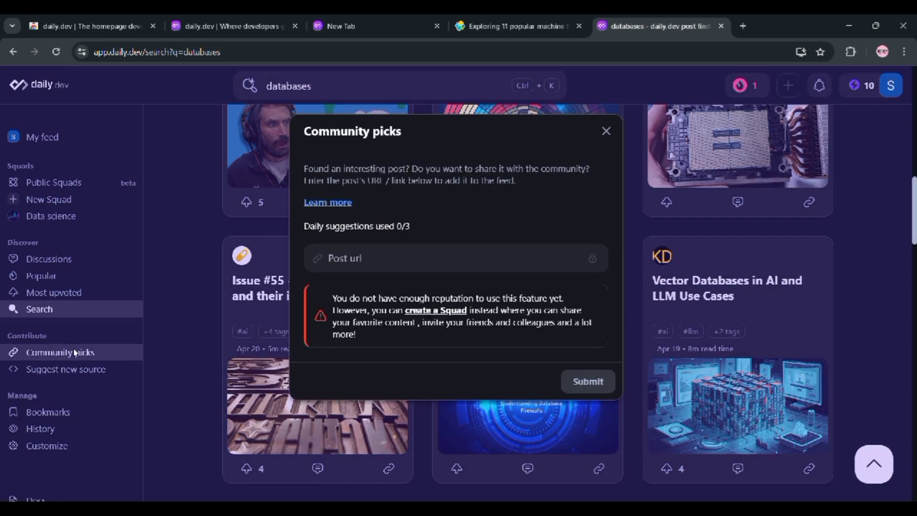
pyautogui.click(606, 131)
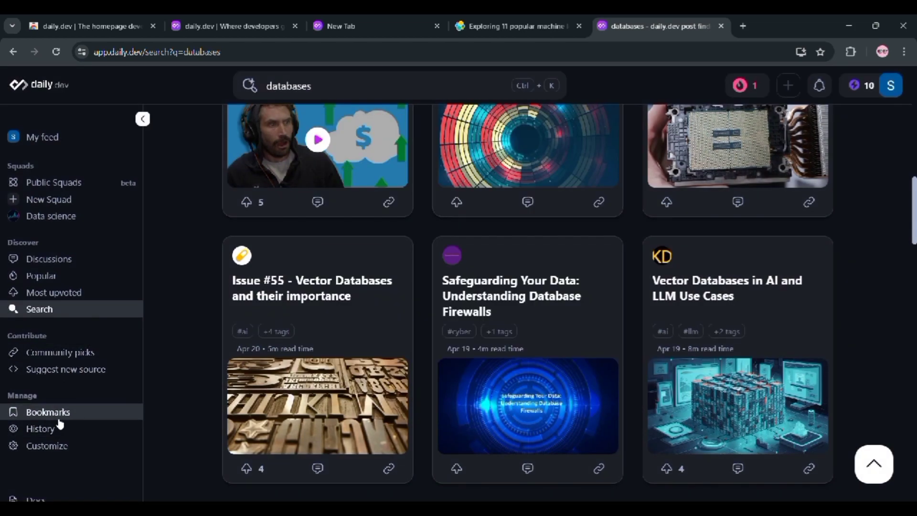
pyautogui.scroll(2, 338, 221)
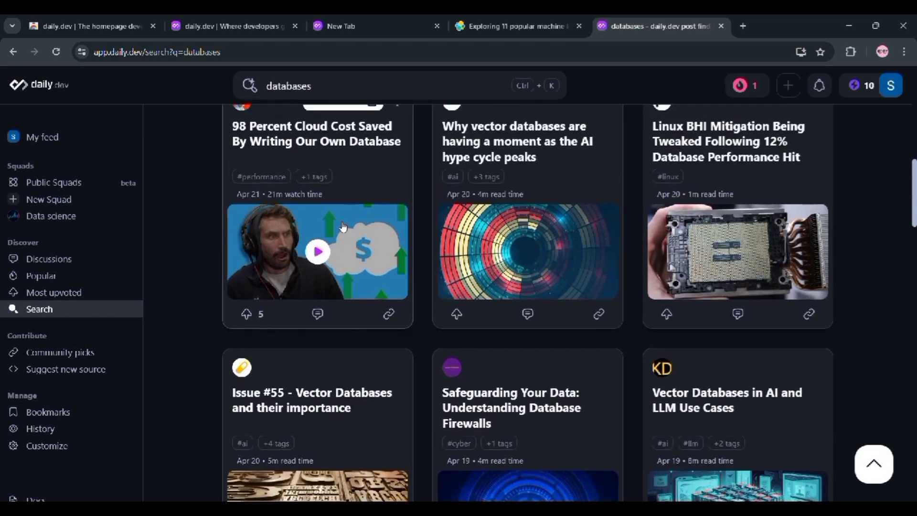
pyautogui.scroll(2, 501, 301)
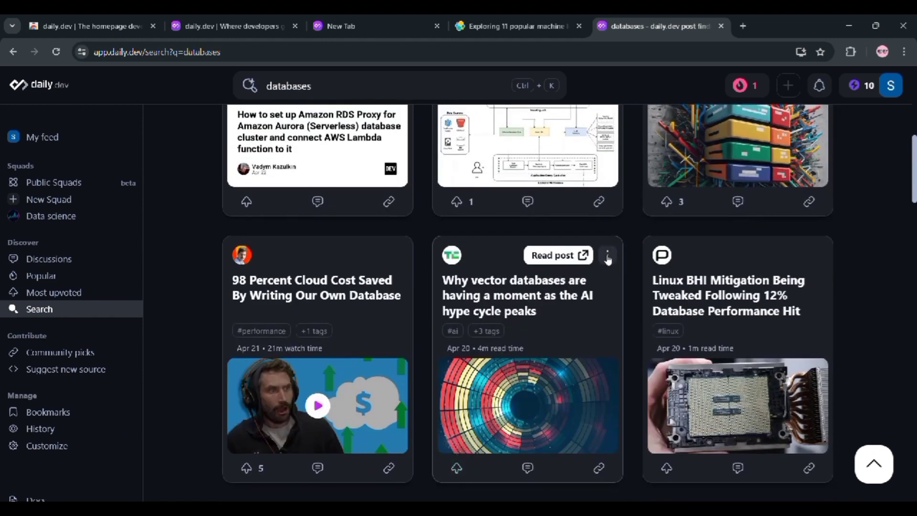
# Save the vector databases post to bookmarks from its card's options menu.
pyautogui.click(608, 256)
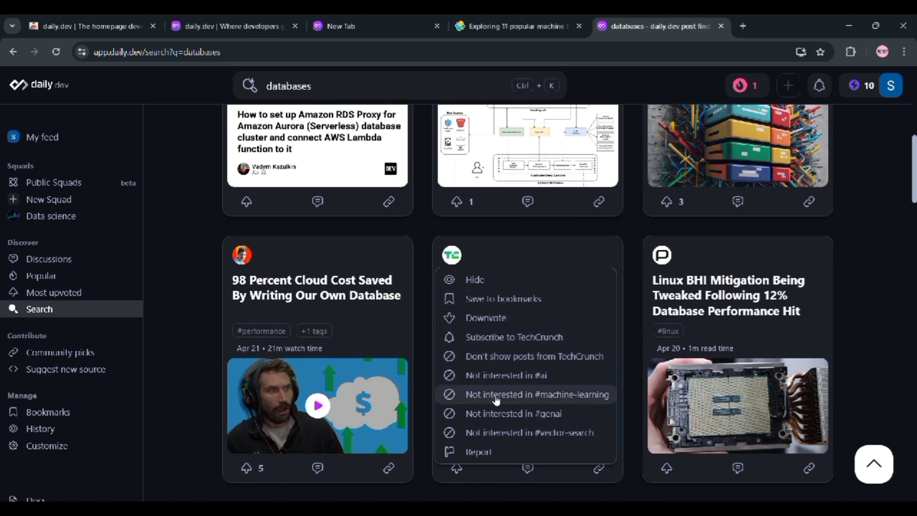
pyautogui.click(184, 316)
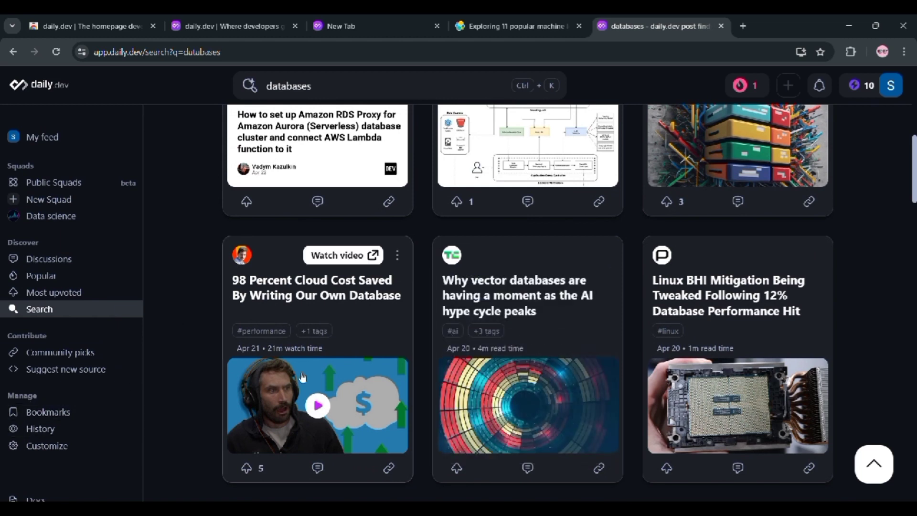
pyautogui.moveTo(527, 358)
pyautogui.click(607, 255)
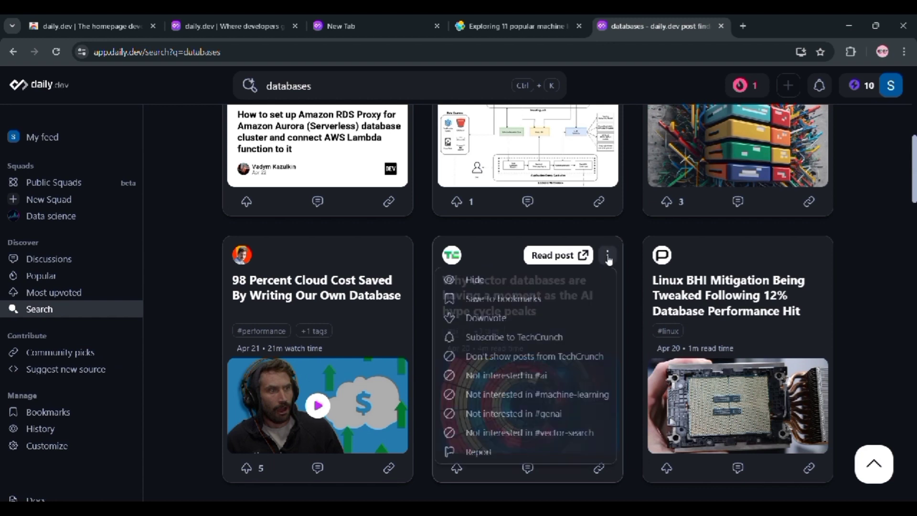
pyautogui.click(536, 305)
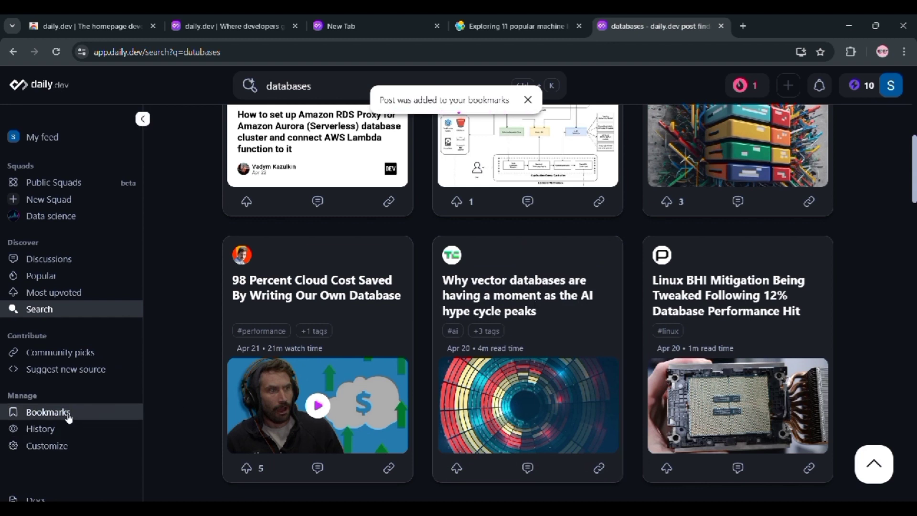
# Check the Bookmarks page for the vector databases post, then return to My feed.
pyautogui.click(48, 412)
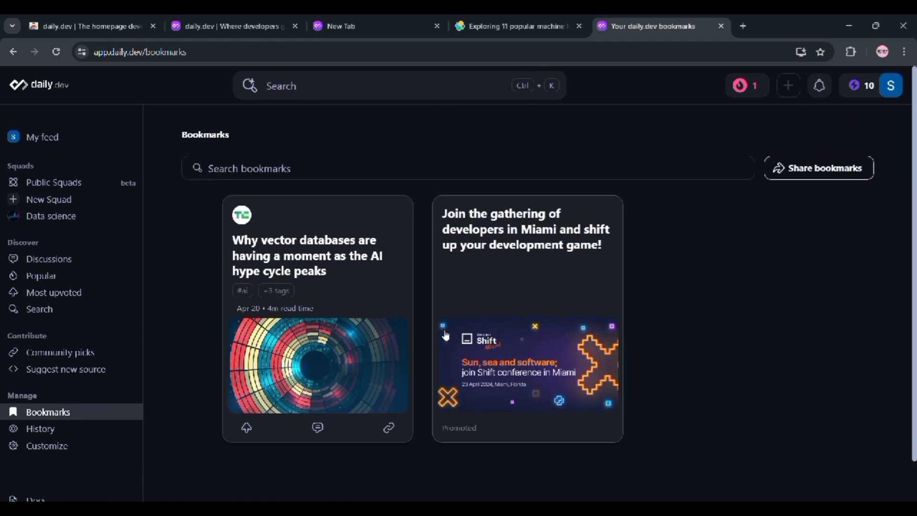
pyautogui.moveTo(71, 137)
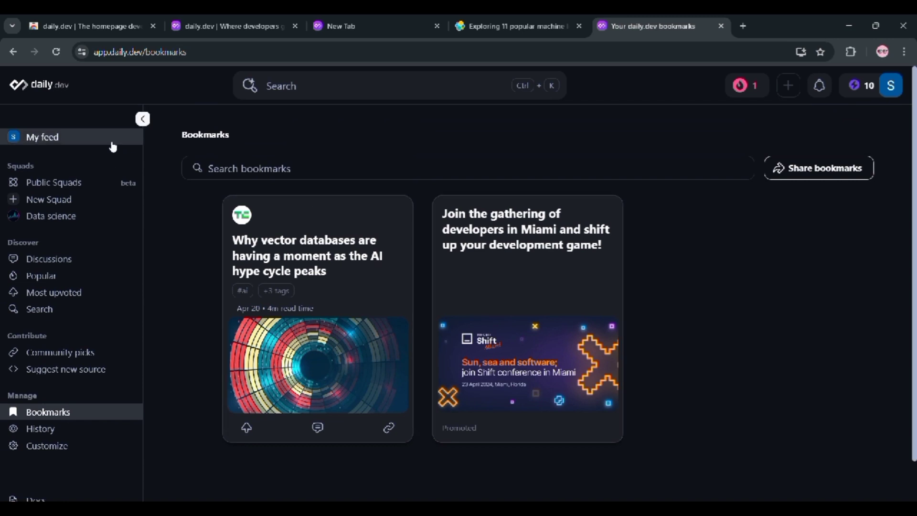
pyautogui.click(93, 147)
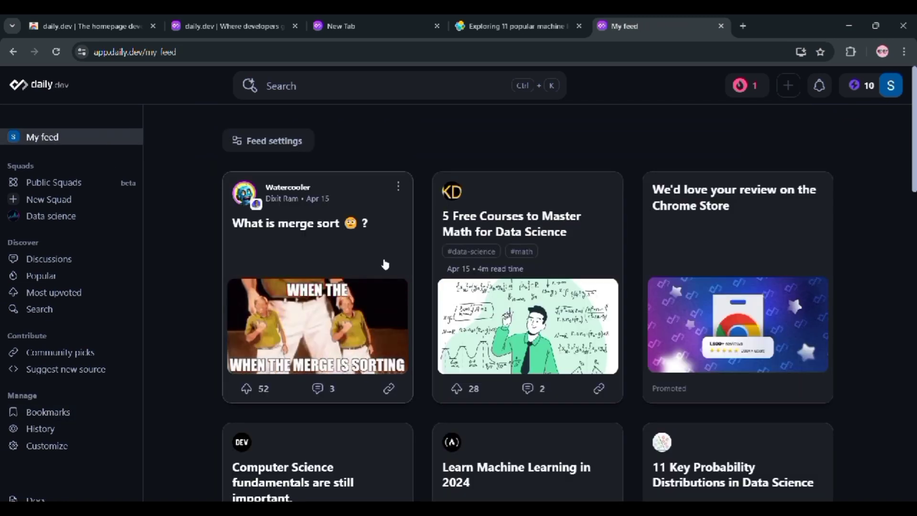
pyautogui.scroll(-1, 616, 272)
pyautogui.scroll(1, 645, 283)
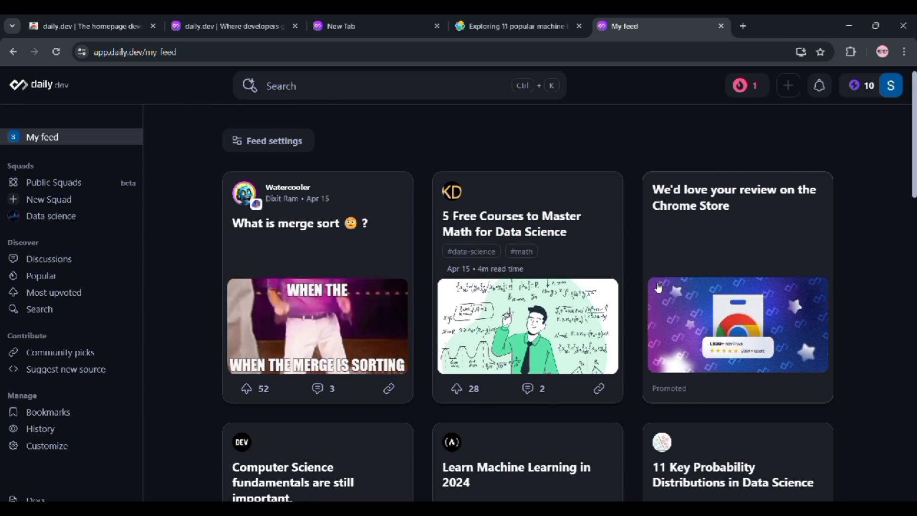
pyautogui.scroll(-2, 655, 286)
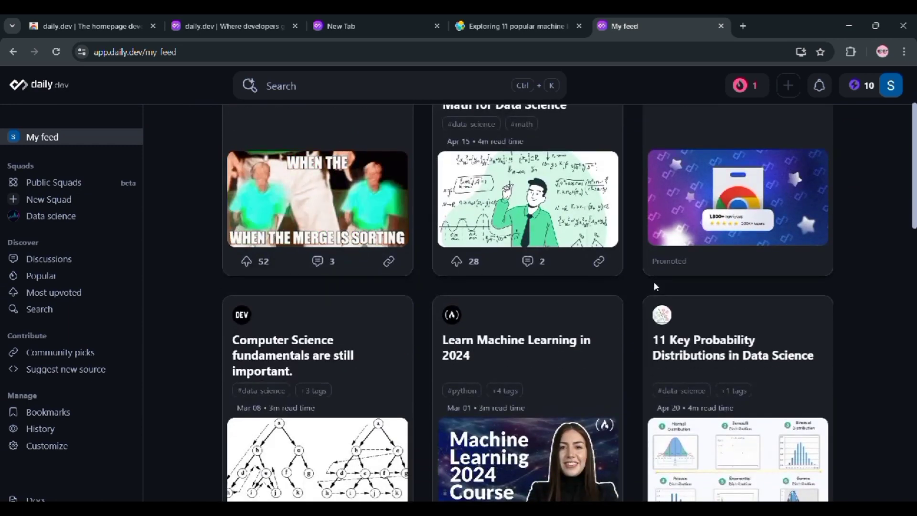
pyautogui.scroll(-1, 653, 282)
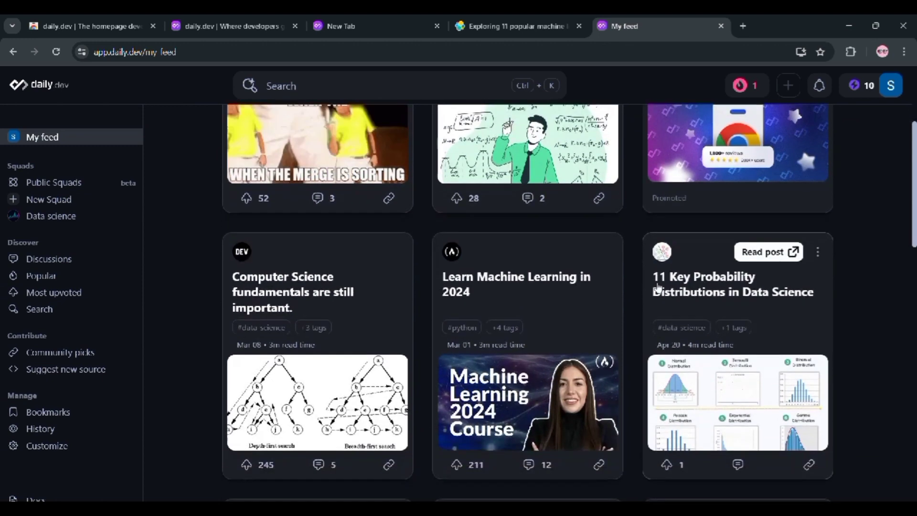
pyautogui.scroll(-2, 656, 287)
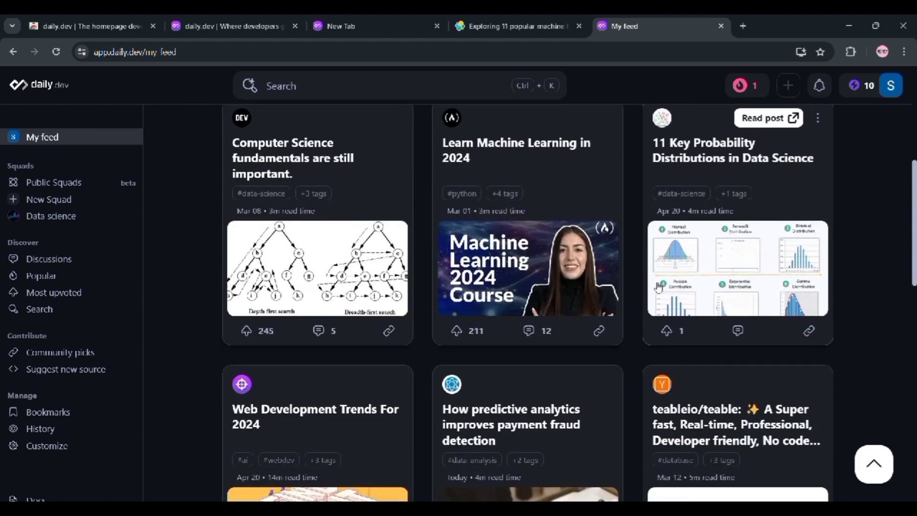
pyautogui.scroll(-1, 658, 286)
pyautogui.scroll(-1, 658, 287)
pyautogui.scroll(-2, 657, 286)
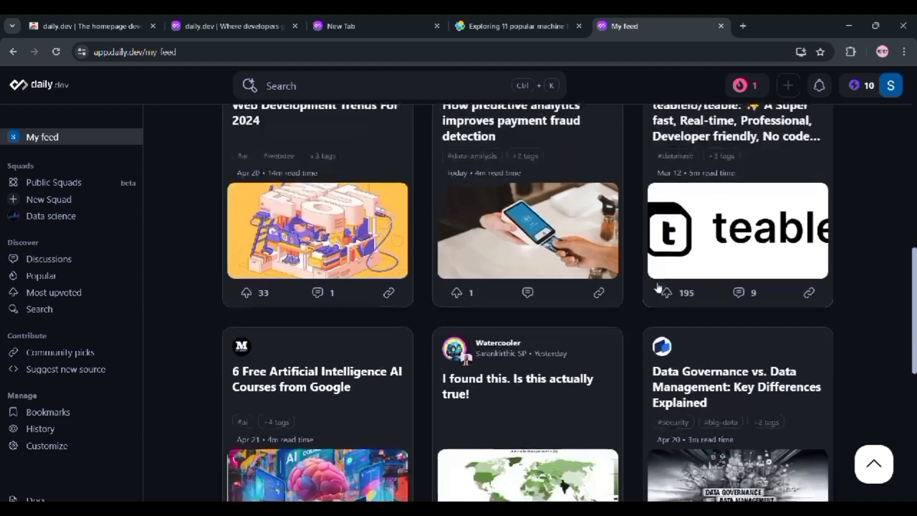
pyautogui.scroll(-4, 657, 287)
pyautogui.scroll(-2, 659, 287)
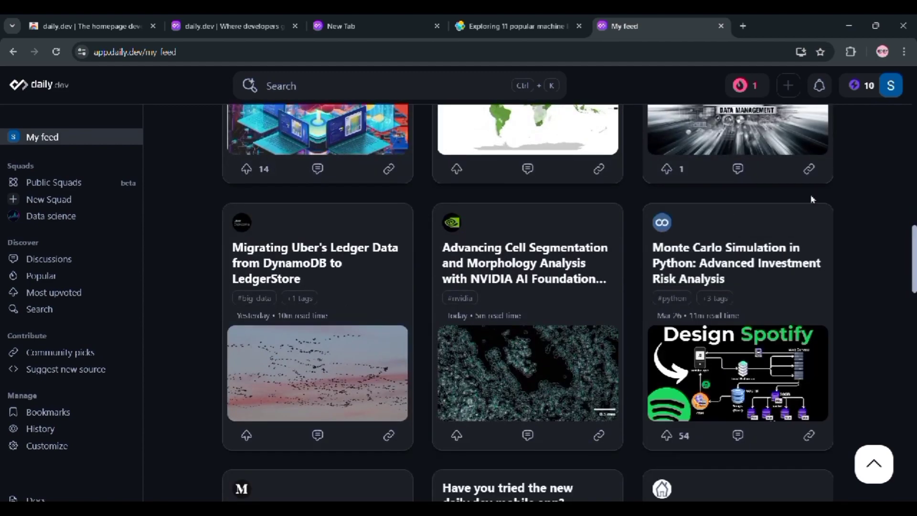